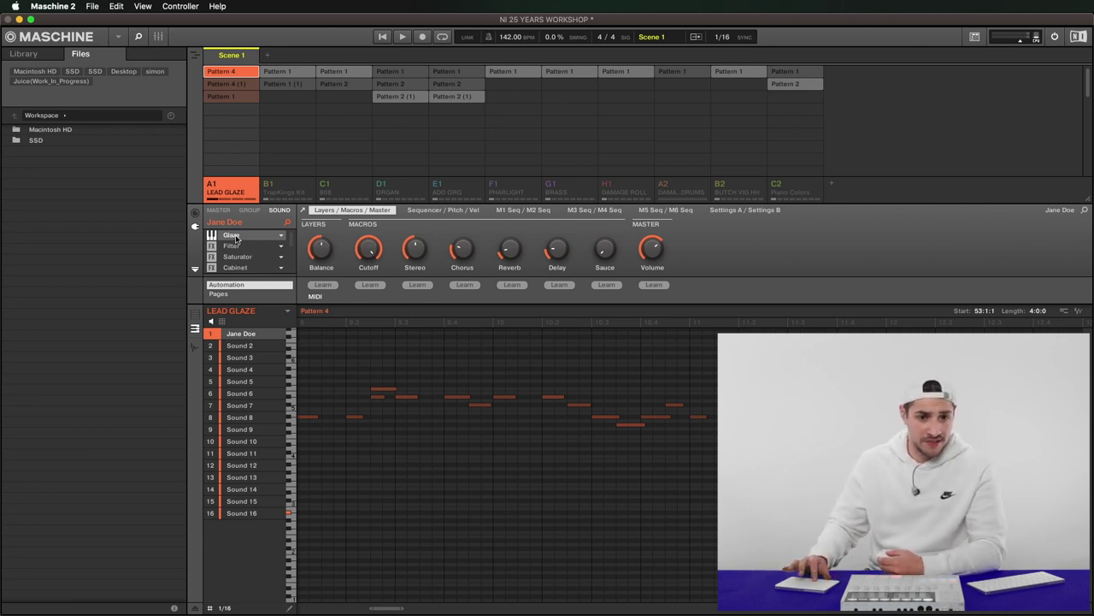
Open the Glaze instrument's interface from the LEAD GLAZE group and close it after viewing
{"action": "double_click", "coordinate": [236, 238]}
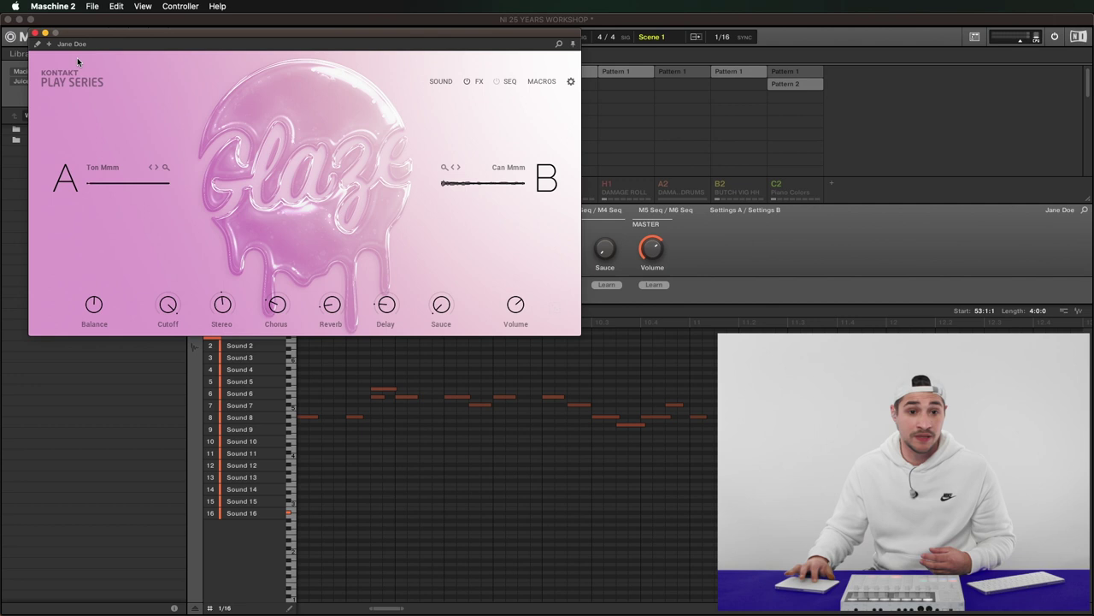
{"action": "left_click", "coordinate": [35, 34]}
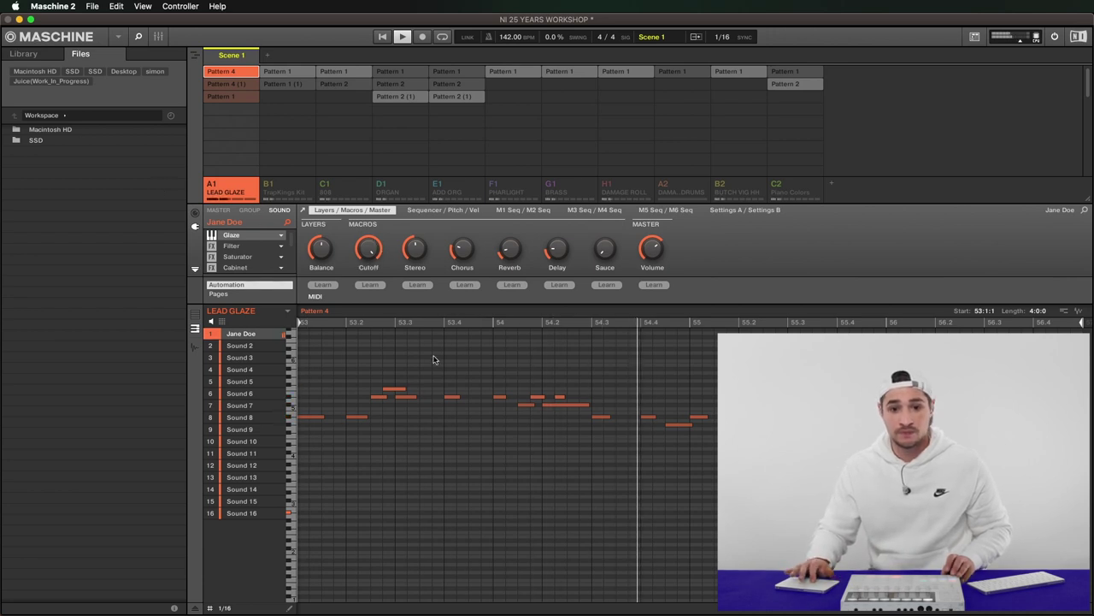
Examine the effect chain of the LEAD GLAZE sound, showing the Filter, Saturator and Cabinet settings
{"action": "scroll", "coordinate": [249, 255], "scroll_direction": "down", "scroll_amount": 2}
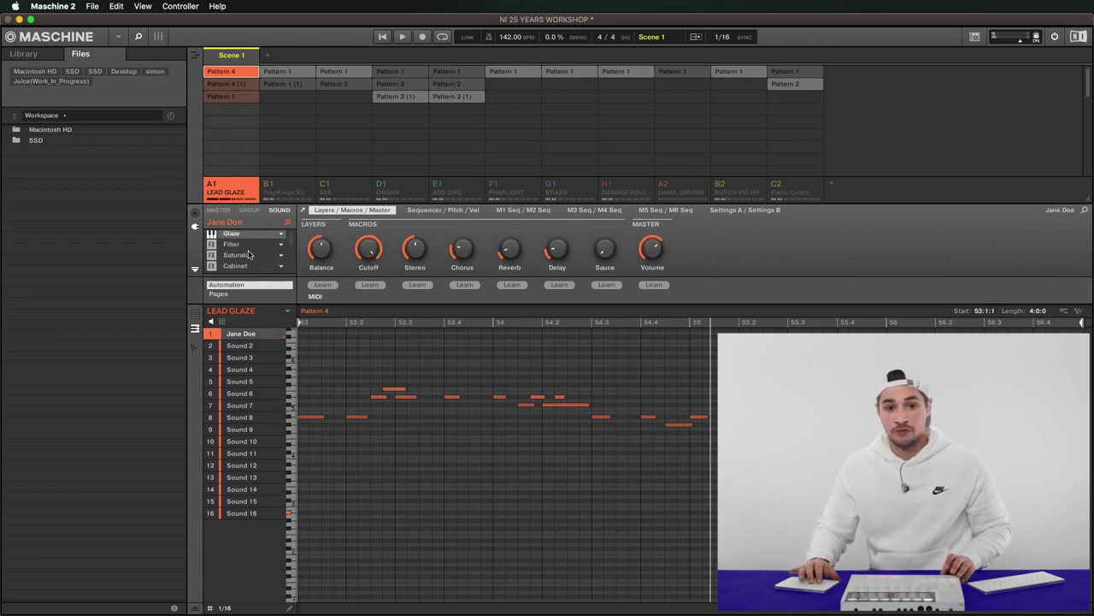
{"action": "scroll", "coordinate": [248, 255], "scroll_direction": "down", "scroll_amount": 1}
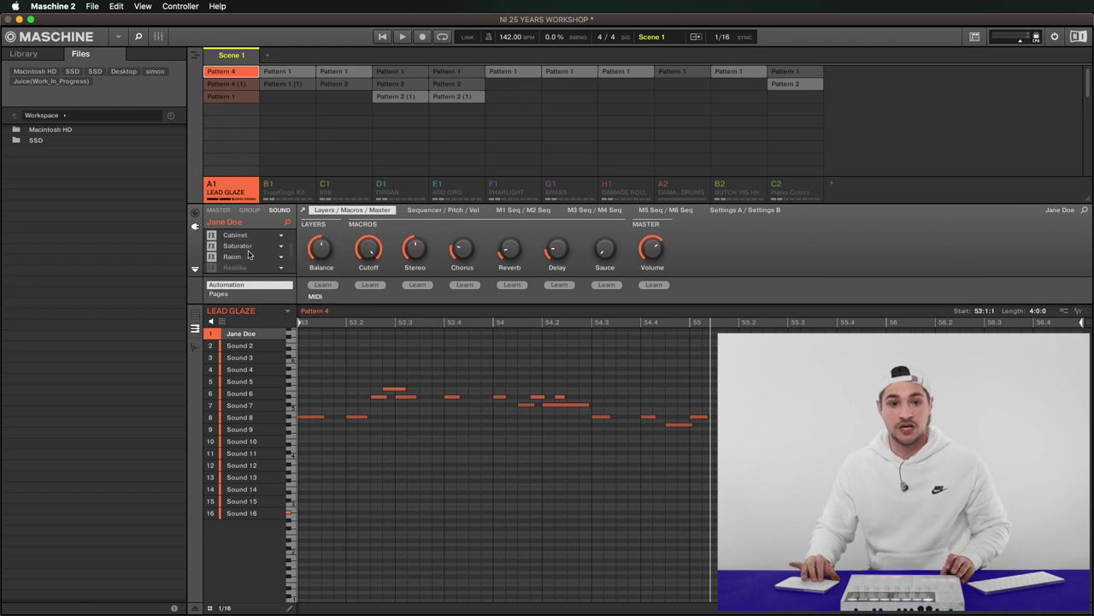
{"action": "scroll", "coordinate": [249, 254], "scroll_direction": "up", "scroll_amount": 3}
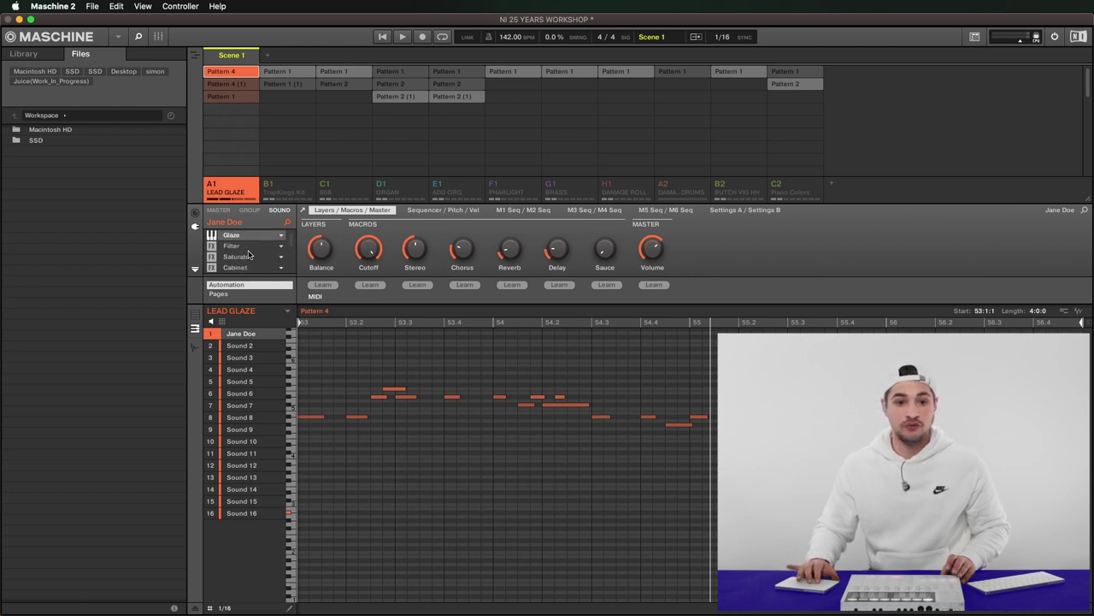
{"action": "left_click", "coordinate": [245, 247]}
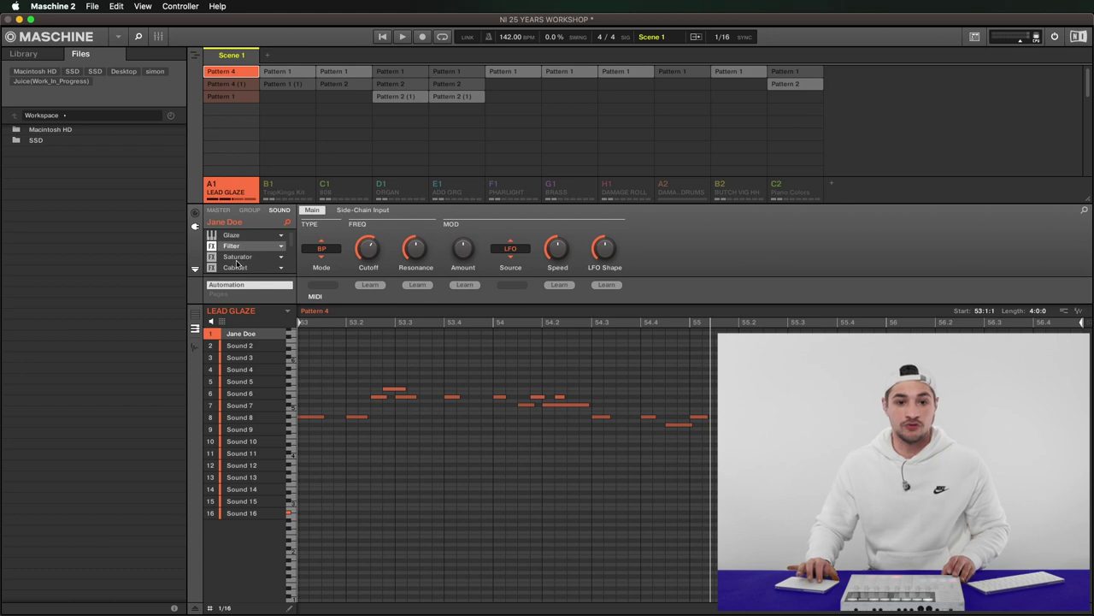
{"action": "left_click", "coordinate": [238, 258]}
{"action": "left_click", "coordinate": [240, 268]}
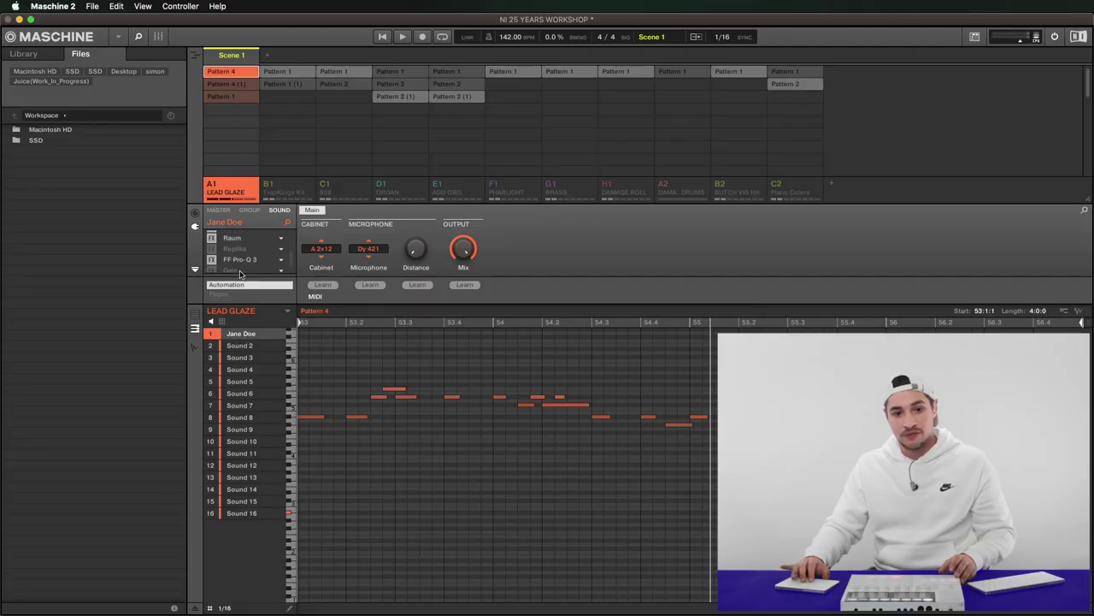
{"action": "scroll", "coordinate": [242, 272], "scroll_direction": "down", "scroll_amount": 1}
{"action": "scroll", "coordinate": [266, 270], "scroll_direction": "up", "scroll_amount": 5}
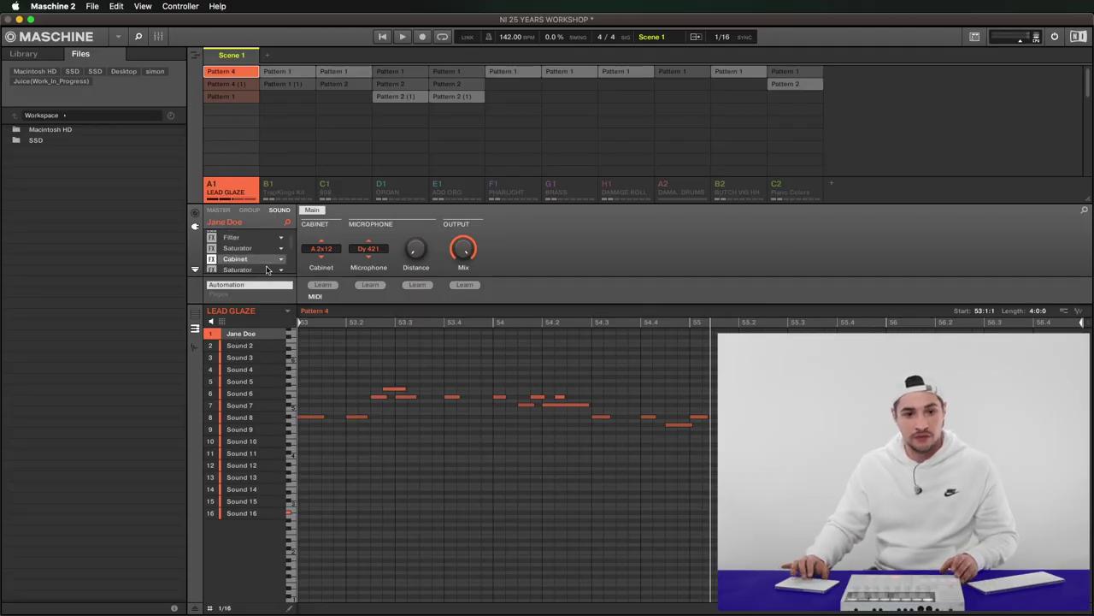
Show the TrapKings Kit group to view its drum sounds and patterns
{"action": "left_click", "coordinate": [289, 187]}
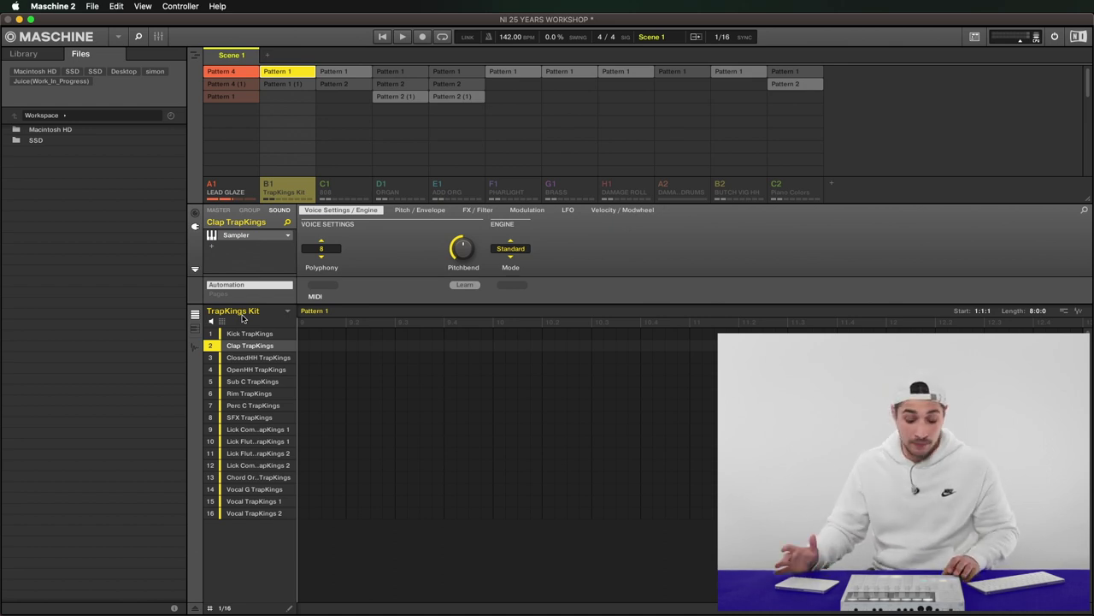
{"action": "left_click", "coordinate": [267, 188]}
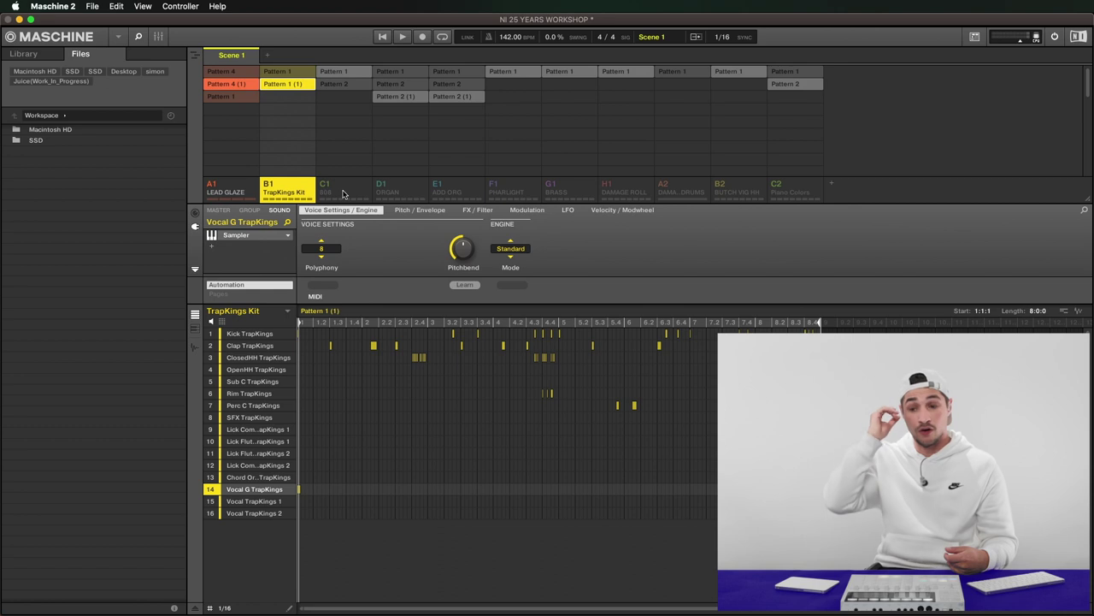
Show the 808 group and select the Bass C Delivery one-shot from the Lockdown Grind expansion in the library
{"action": "left_click", "coordinate": [343, 194]}
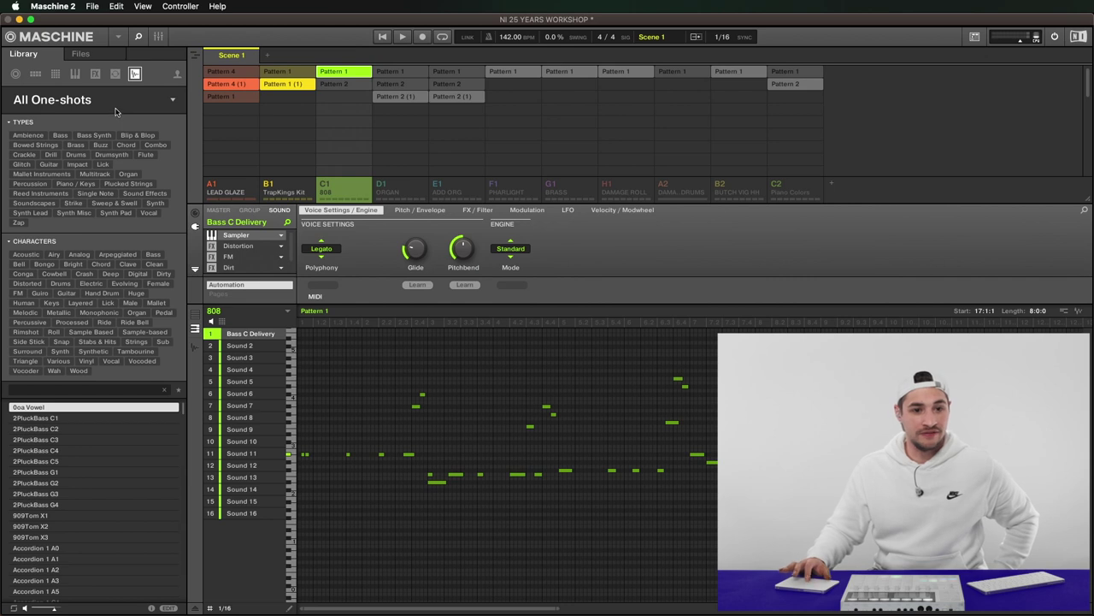
{"action": "left_click", "coordinate": [117, 109]}
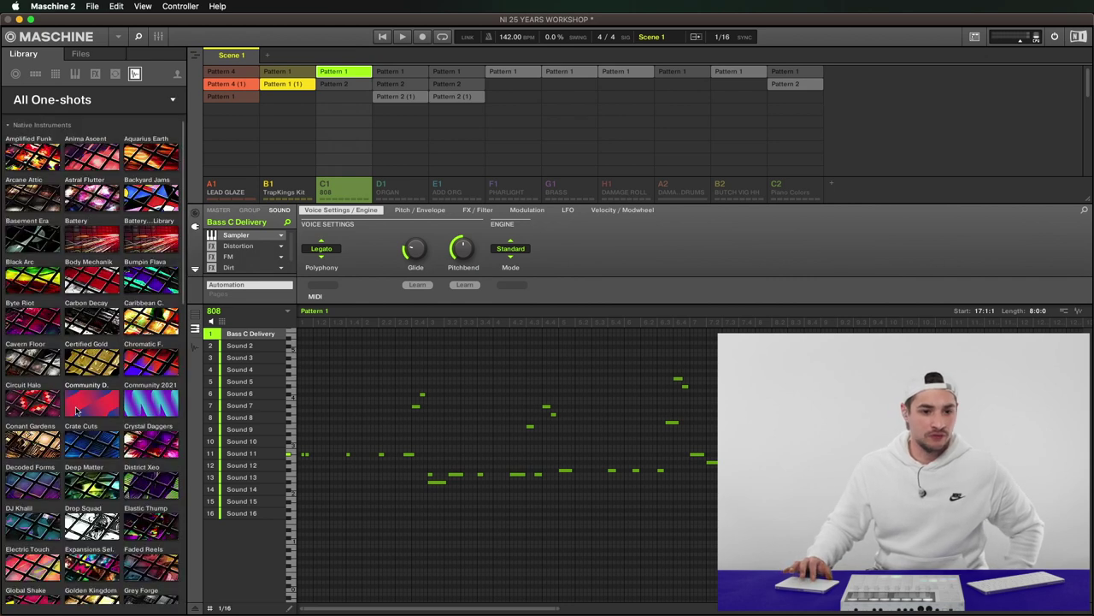
{"action": "scroll", "coordinate": [91, 416], "scroll_direction": "down", "scroll_amount": 2}
{"action": "scroll", "coordinate": [91, 416], "scroll_direction": "down", "scroll_amount": 5}
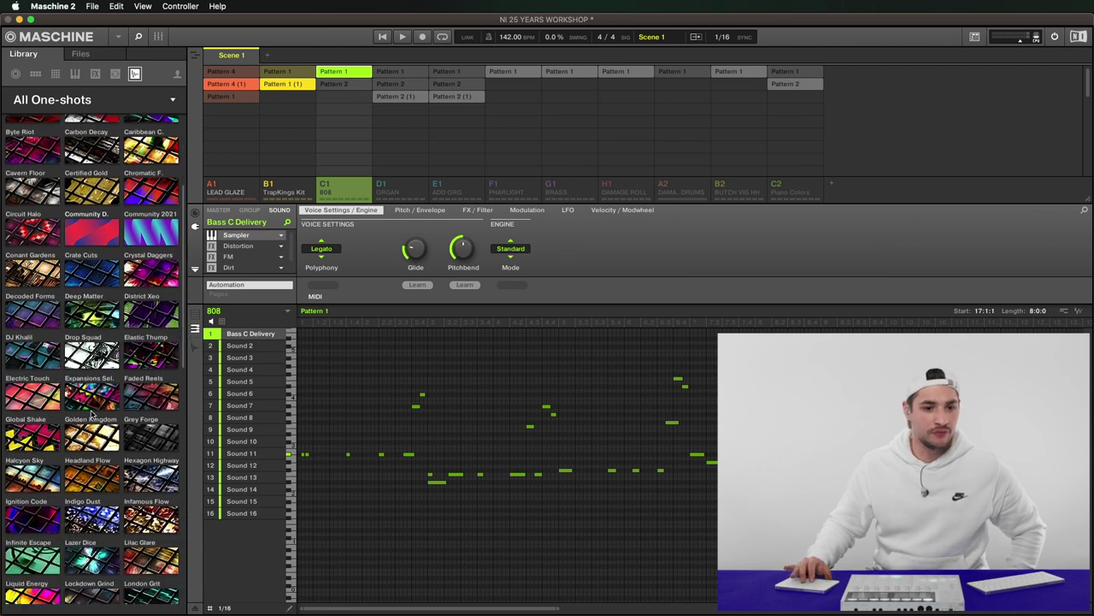
{"action": "scroll", "coordinate": [92, 414], "scroll_direction": "down", "scroll_amount": 1}
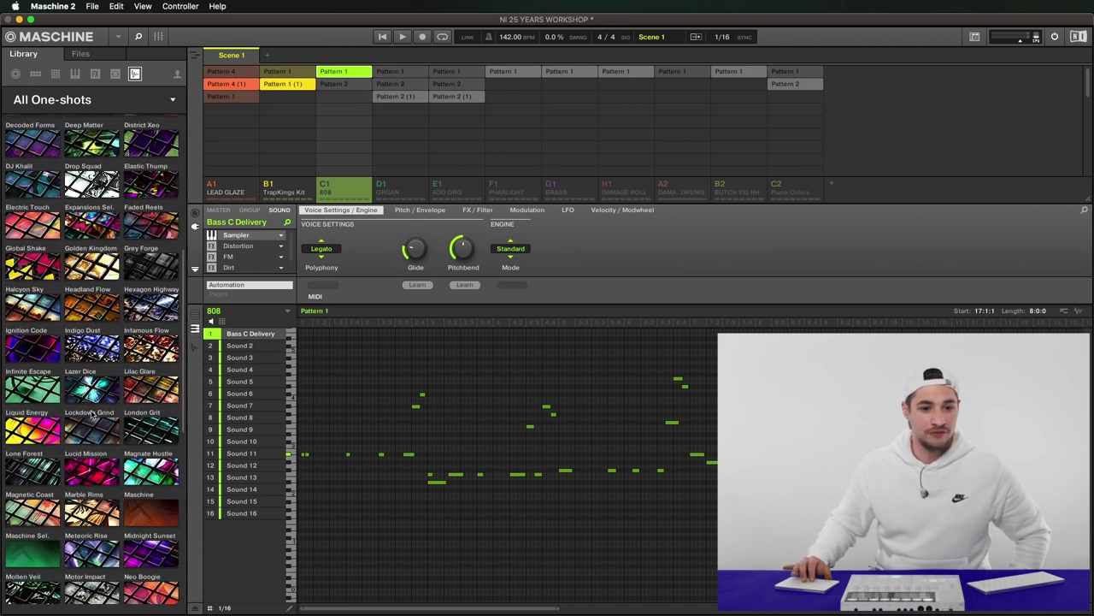
{"action": "left_click", "coordinate": [78, 436]}
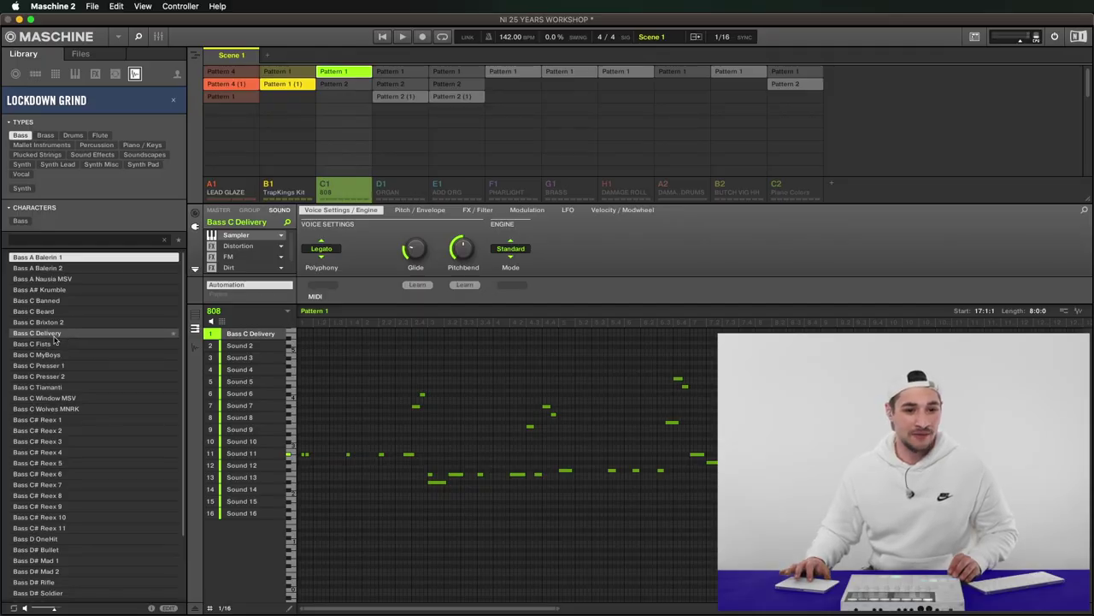
{"action": "left_click", "coordinate": [48, 335]}
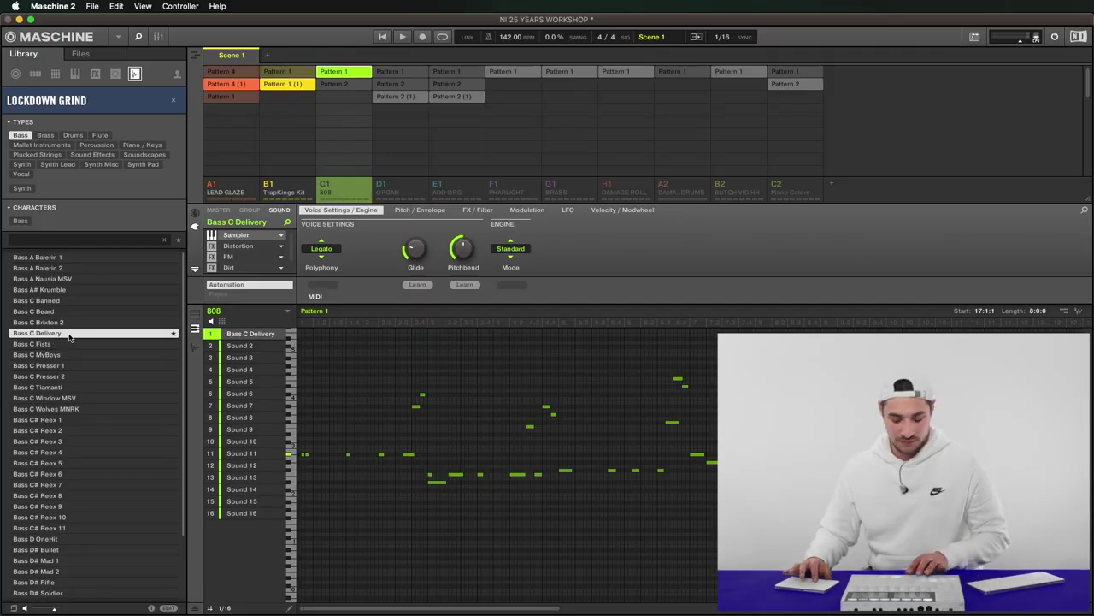
Play back the 808 group's Pattern 1 from bar 17
{"action": "scroll", "coordinate": [243, 250], "scroll_direction": "down", "scroll_amount": 1}
{"action": "scroll", "coordinate": [243, 252], "scroll_direction": "up", "scroll_amount": 1}
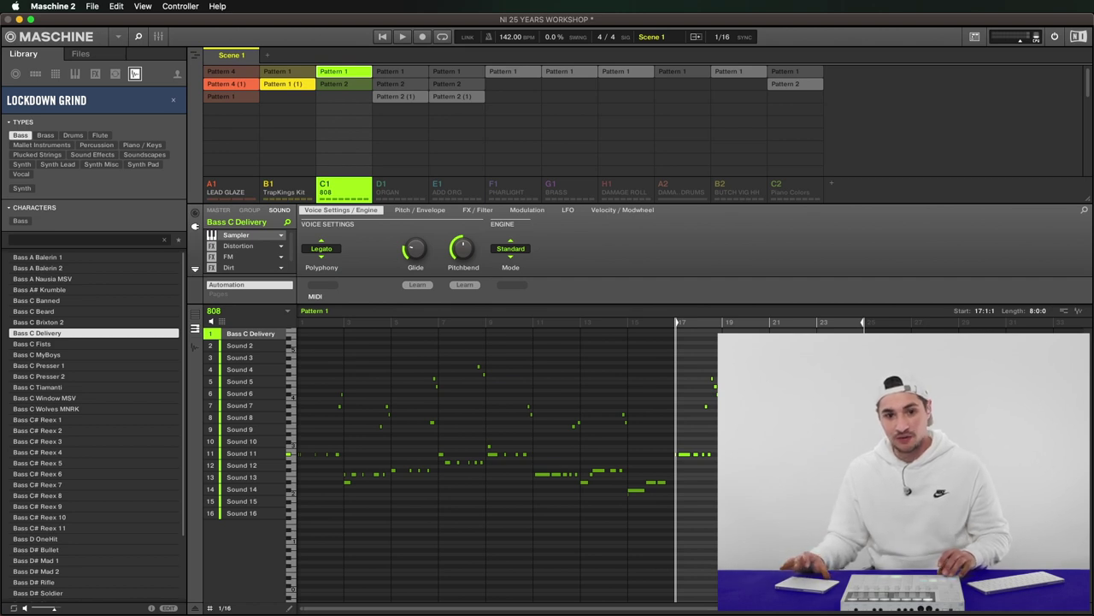
{"action": "key", "text": "space"}
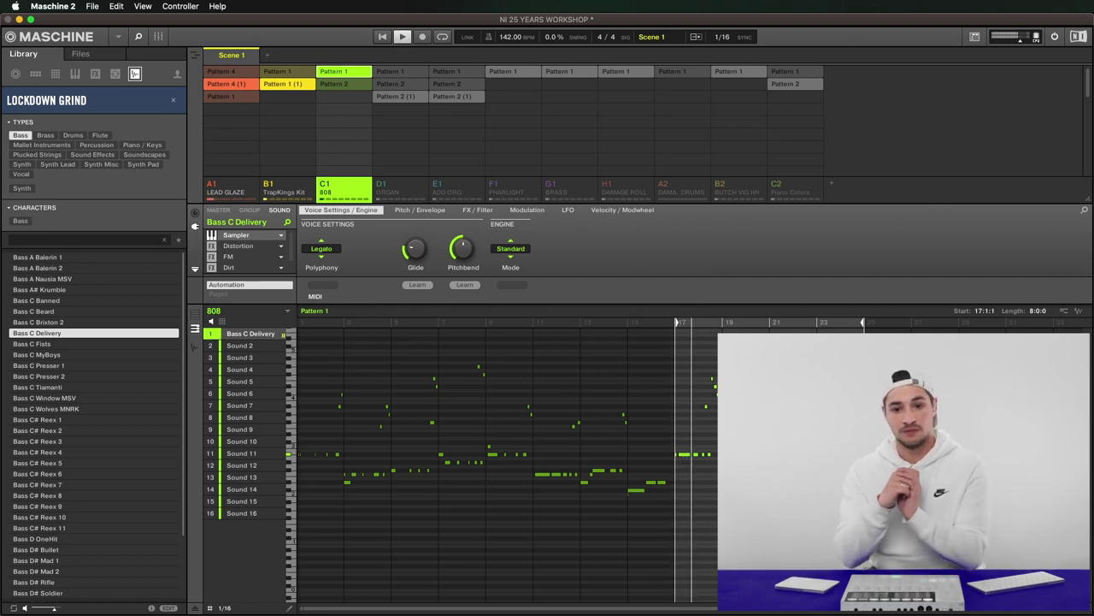
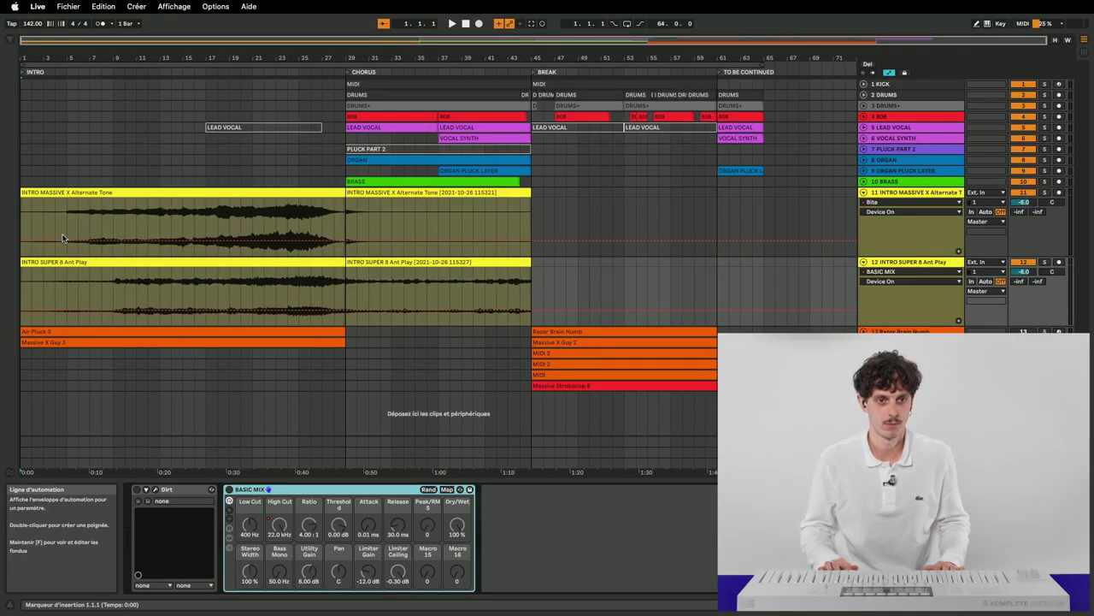
Switch to Ableton Live and audition the INTRO MASSIVE X Alternate Tone clip from chosen points in the intro
{"action": "left_click", "coordinate": [64, 236]}
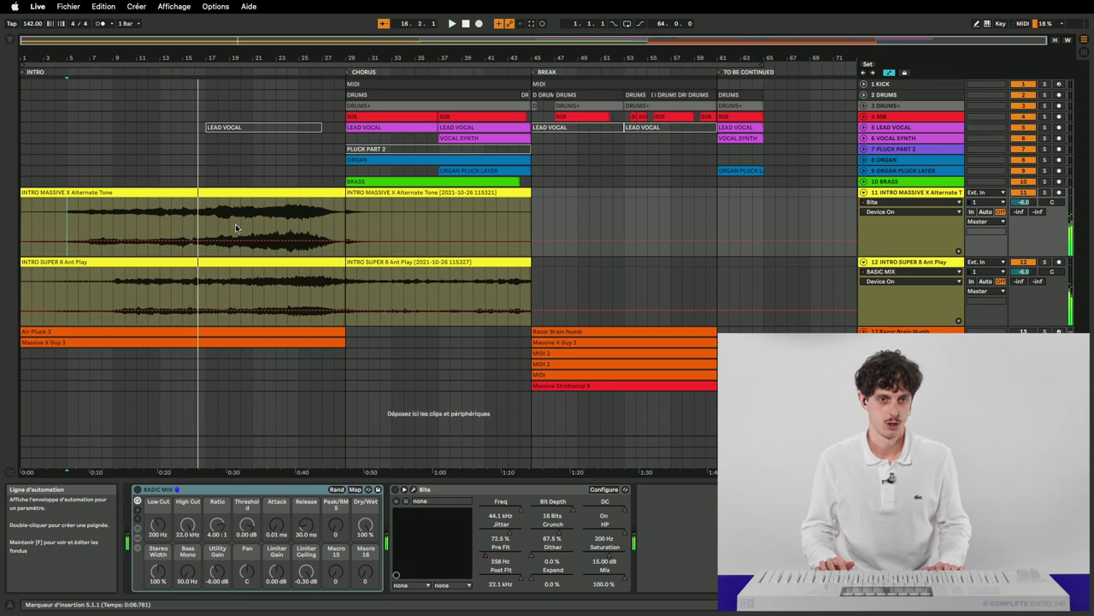
{"action": "left_click", "coordinate": [289, 224]}
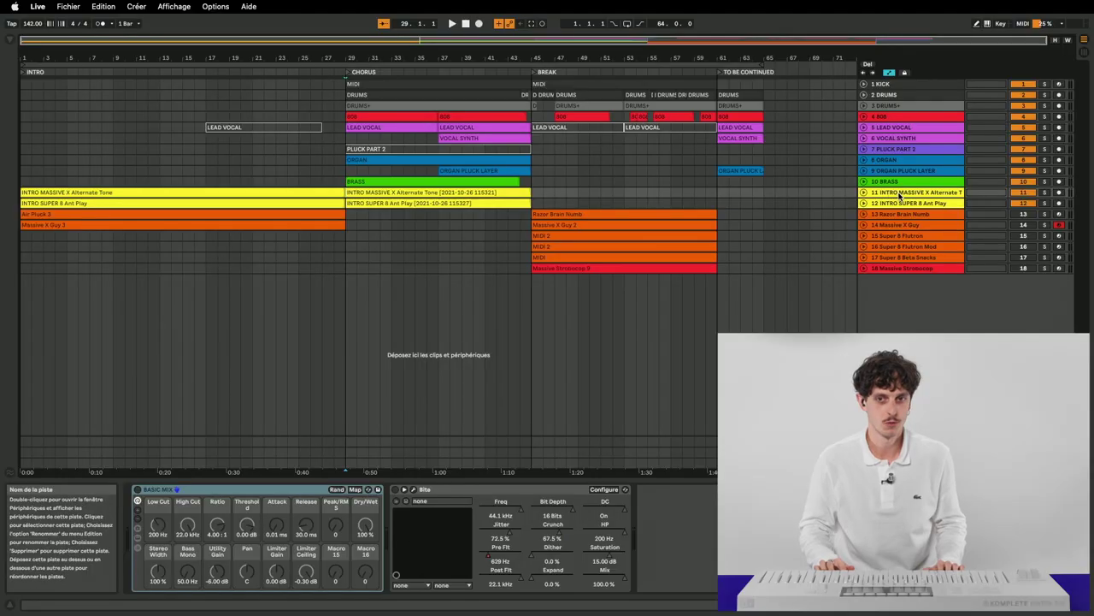
Turn on the BASIC MIX rack on the INTRO MASSIVE X Alternate Tone track
{"action": "left_click", "coordinate": [900, 195]}
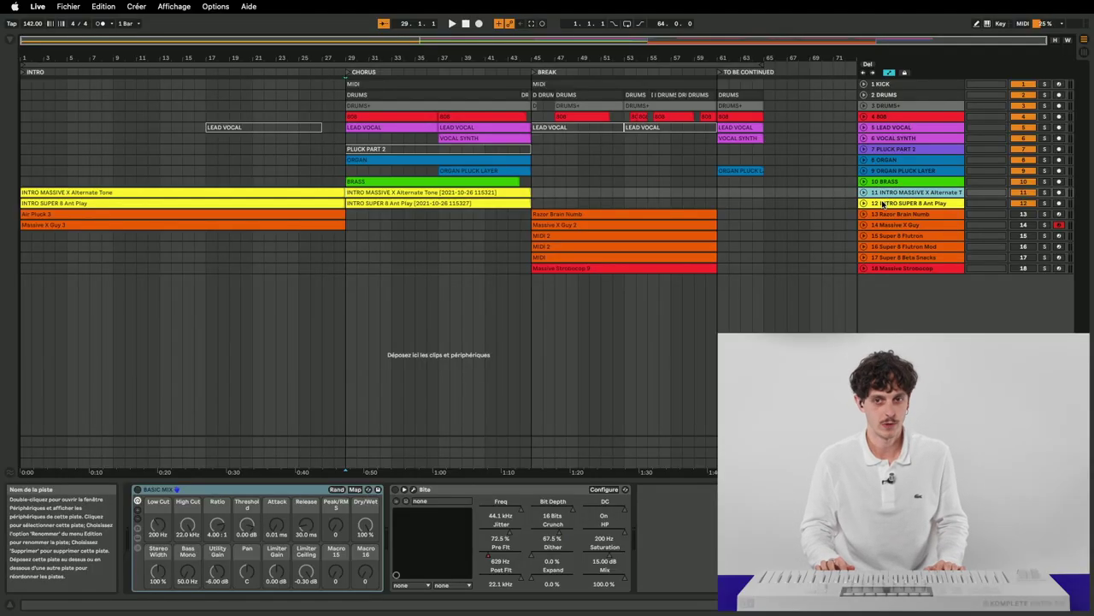
{"action": "left_click", "coordinate": [883, 203]}
{"action": "left_click", "coordinate": [882, 194]}
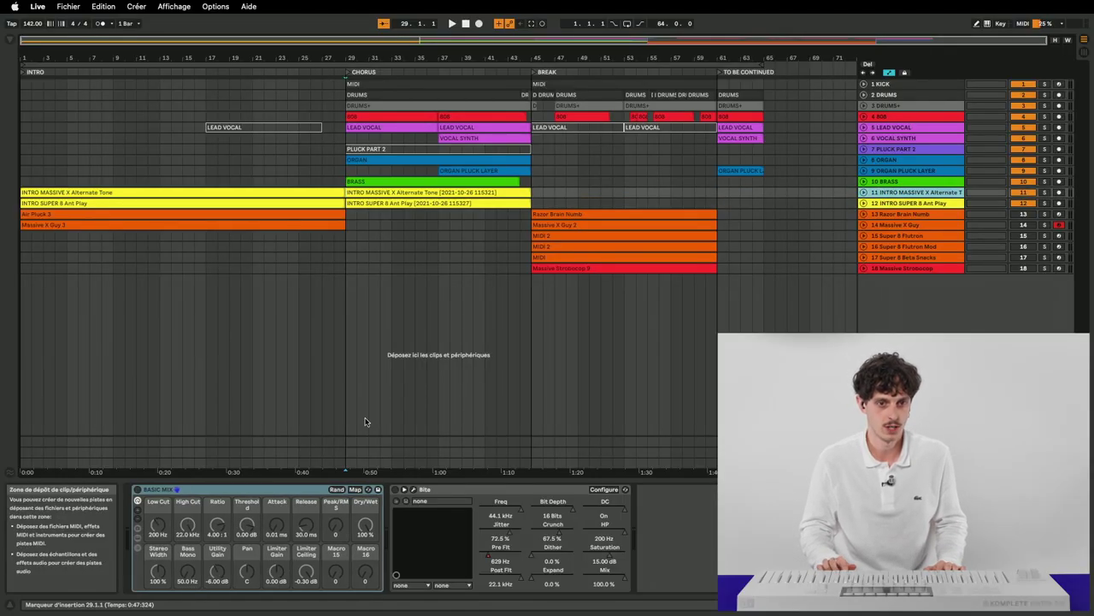
{"action": "left_click", "coordinate": [137, 491]}
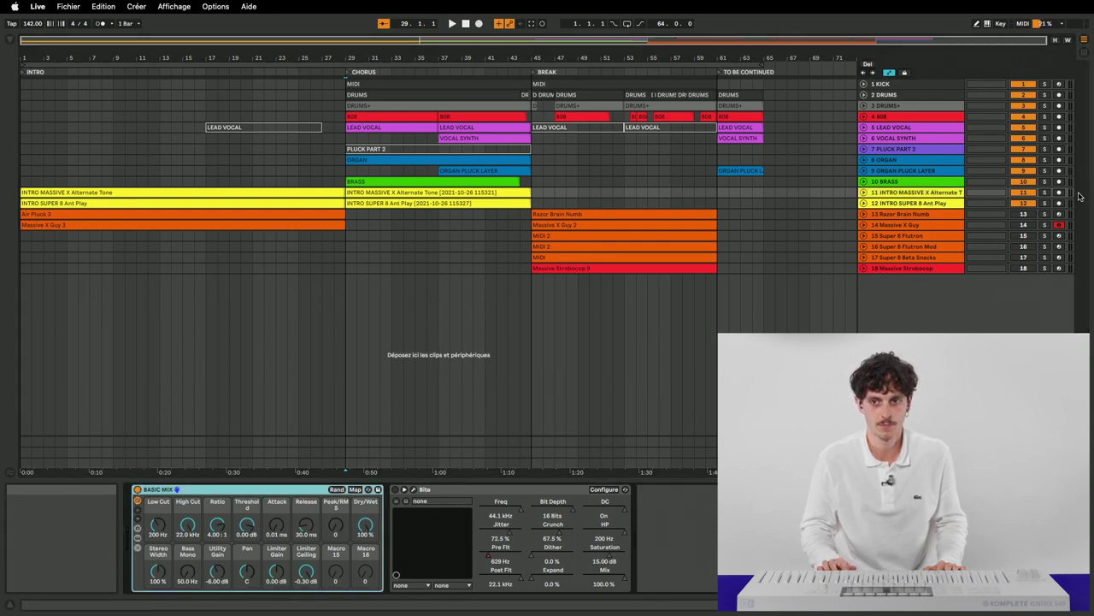
Solo the INTRO MASSIVE X Alternate Tone track and unfold it to show its waveform
{"action": "left_click", "coordinate": [1046, 193]}
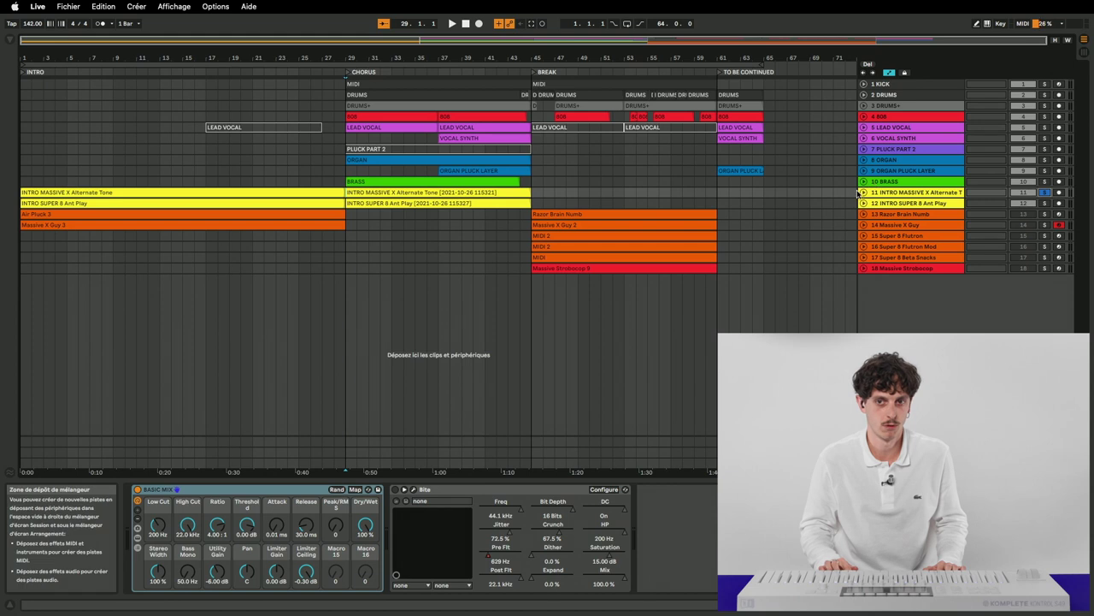
{"action": "left_click", "coordinate": [863, 194]}
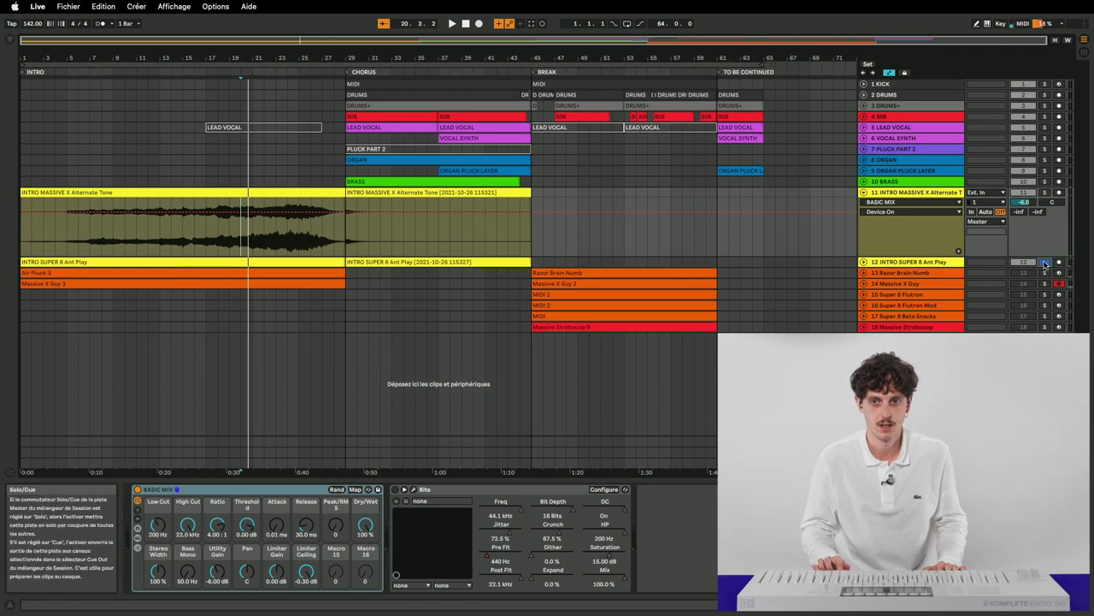
Play the soloed INTRO SUPER 8 Ant Play track with its BASIC MIX rack turned on
{"action": "left_click", "coordinate": [955, 261]}
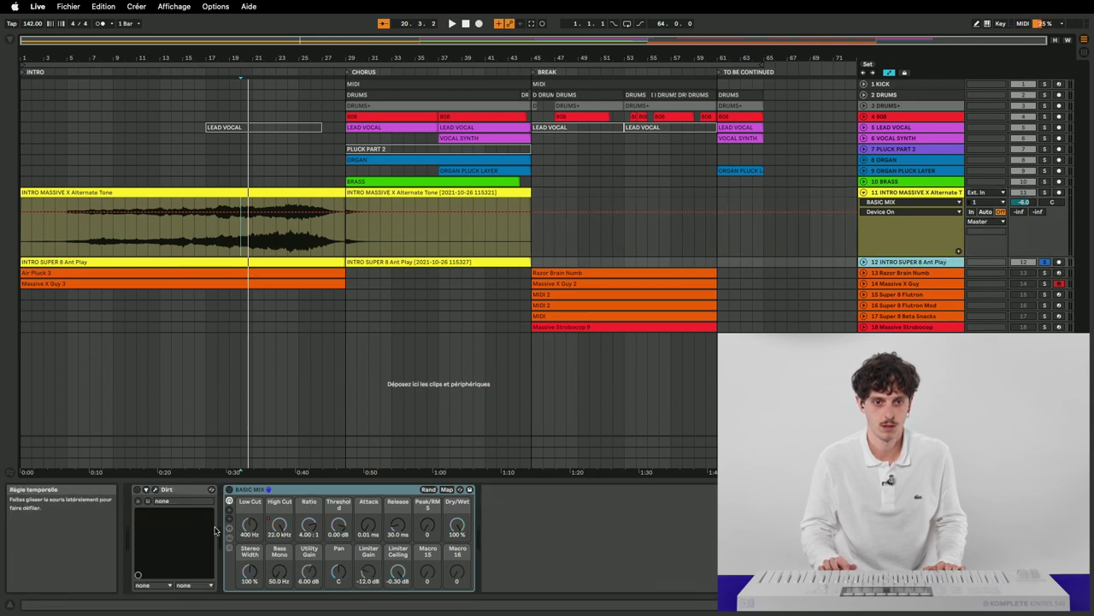
{"action": "key", "text": "space"}
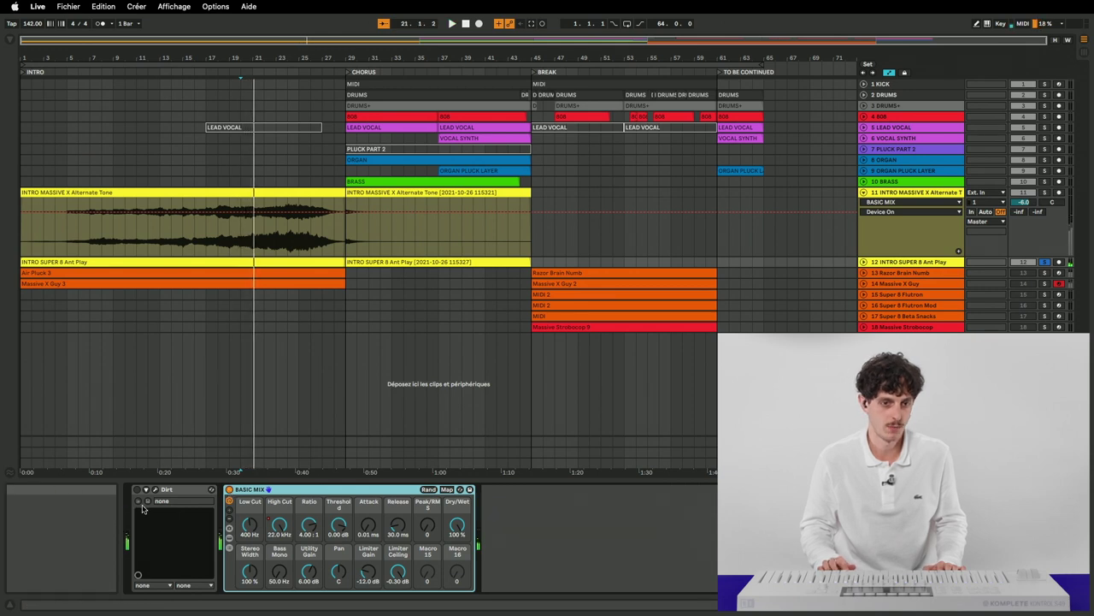
Turn on the Dirt plug-in on the INTRO SUPER 8 Ant Play track and view its Silverboxed preset settings
{"action": "left_click", "coordinate": [178, 491]}
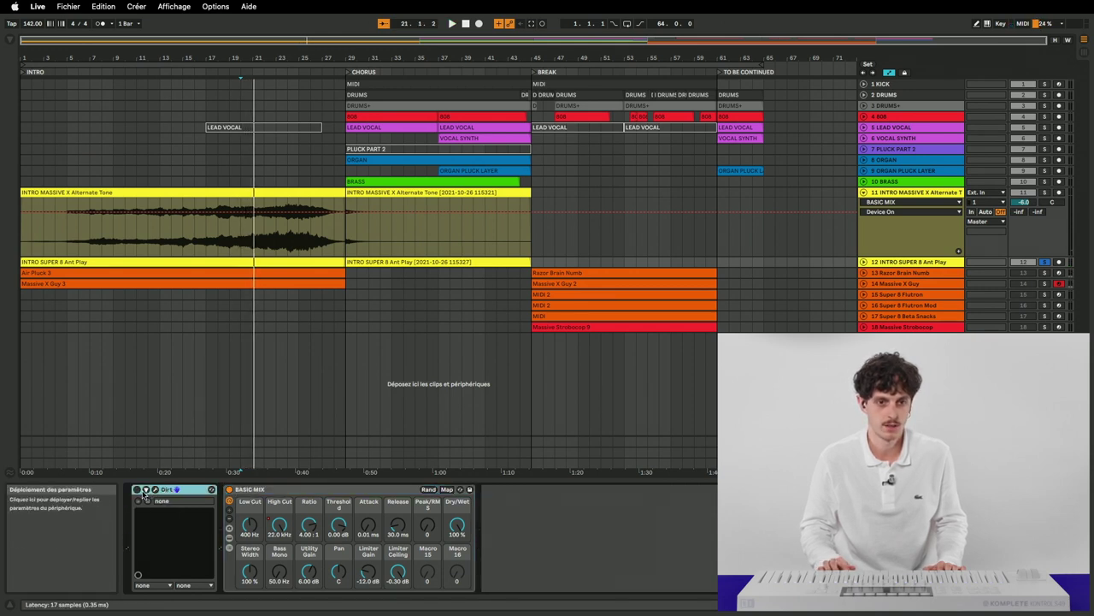
{"action": "left_click", "coordinate": [147, 490]}
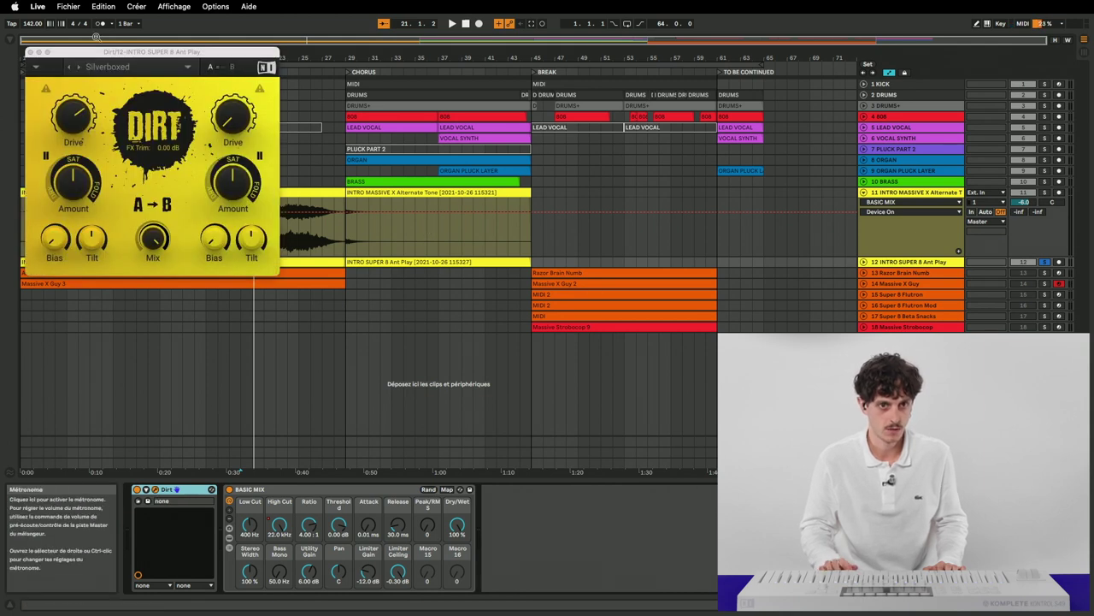
{"action": "left_click_drag", "start_coordinate": [87, 53], "coordinate": [175, 67]}
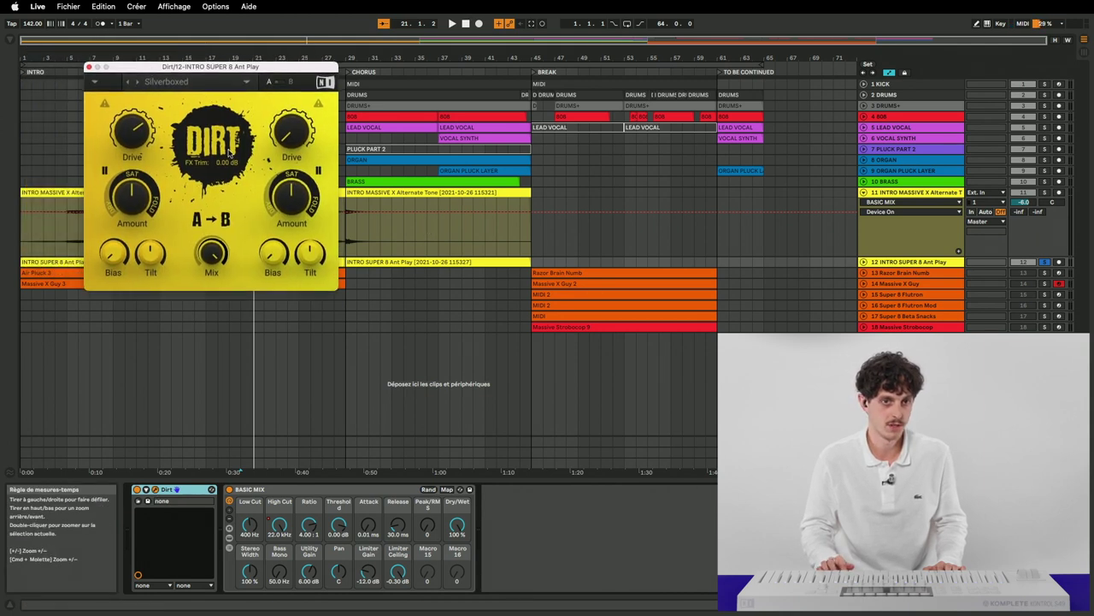
{"action": "left_click", "coordinate": [89, 67]}
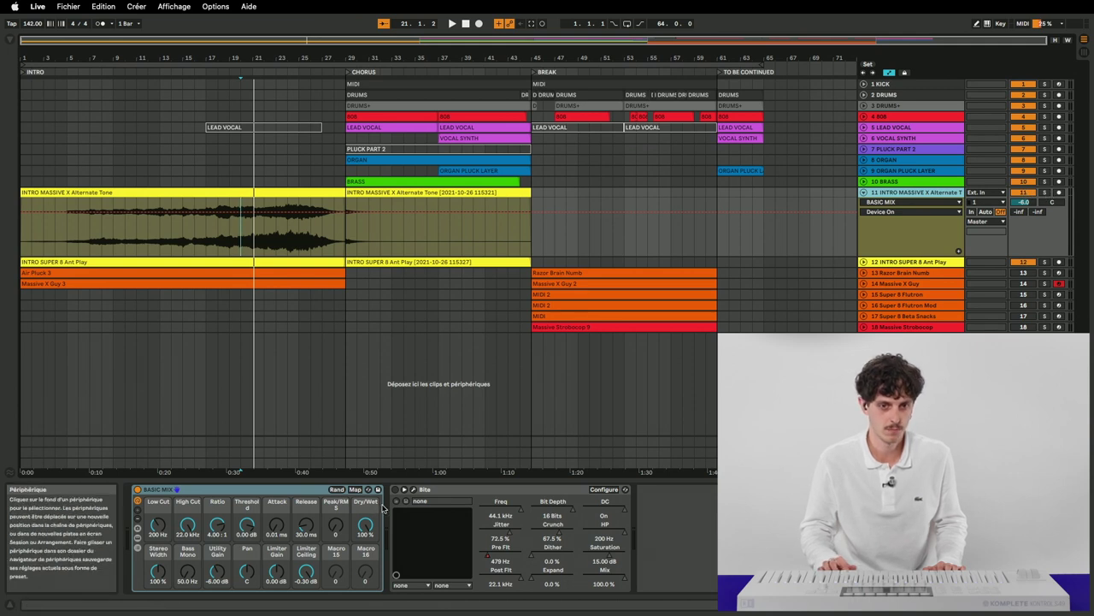
Turn on the Bite plug-in on the INTRO MASSIVE X Alternate Tone track, view its interface, and fold the track
{"action": "left_click", "coordinate": [394, 492]}
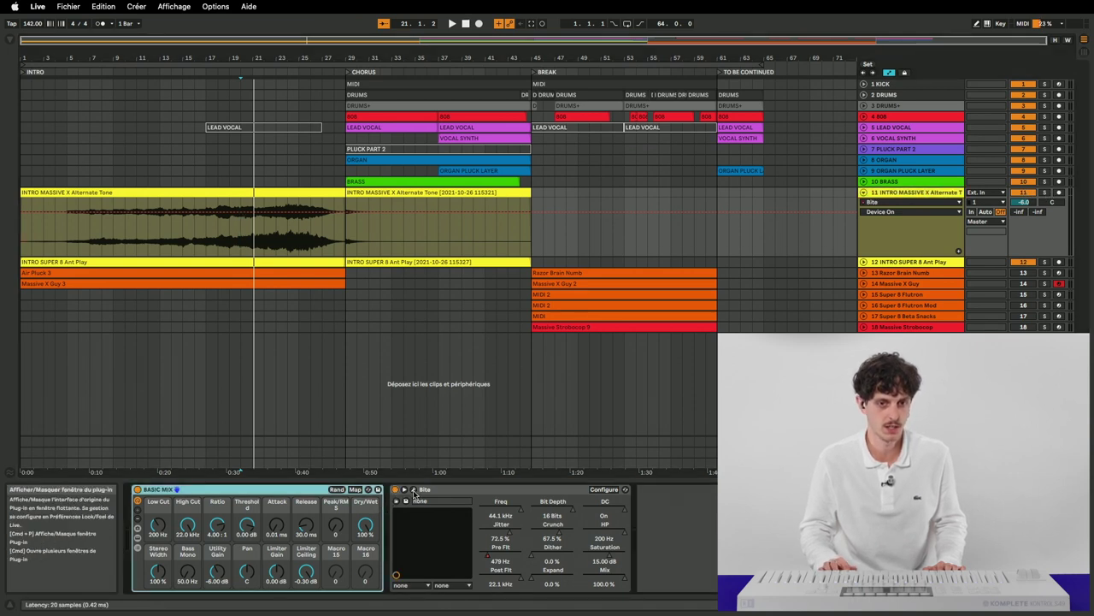
{"action": "left_click", "coordinate": [414, 491]}
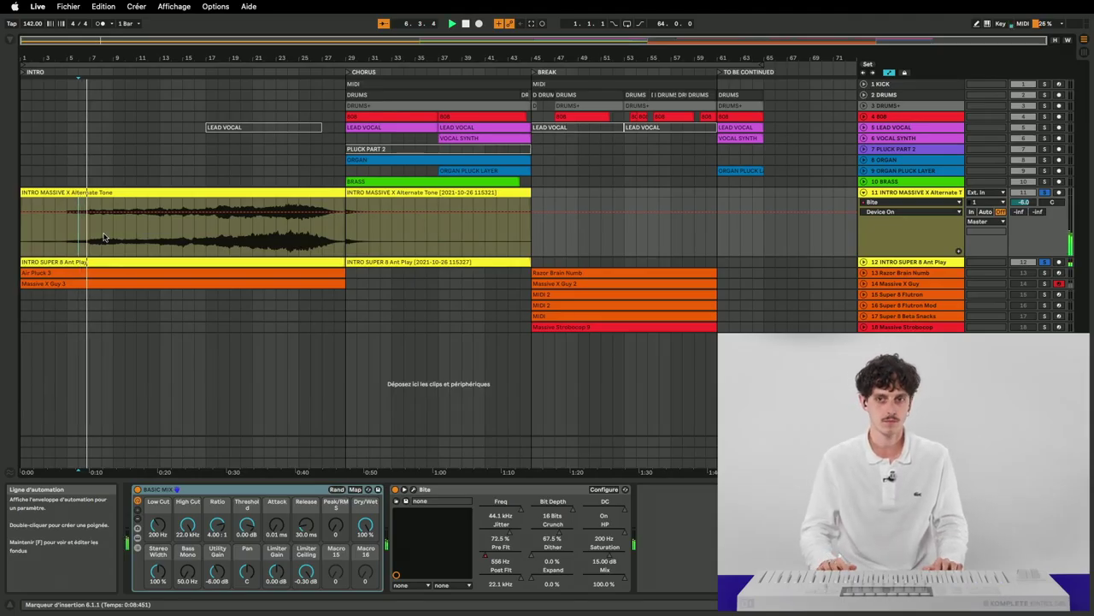
{"action": "left_click", "coordinate": [862, 192]}
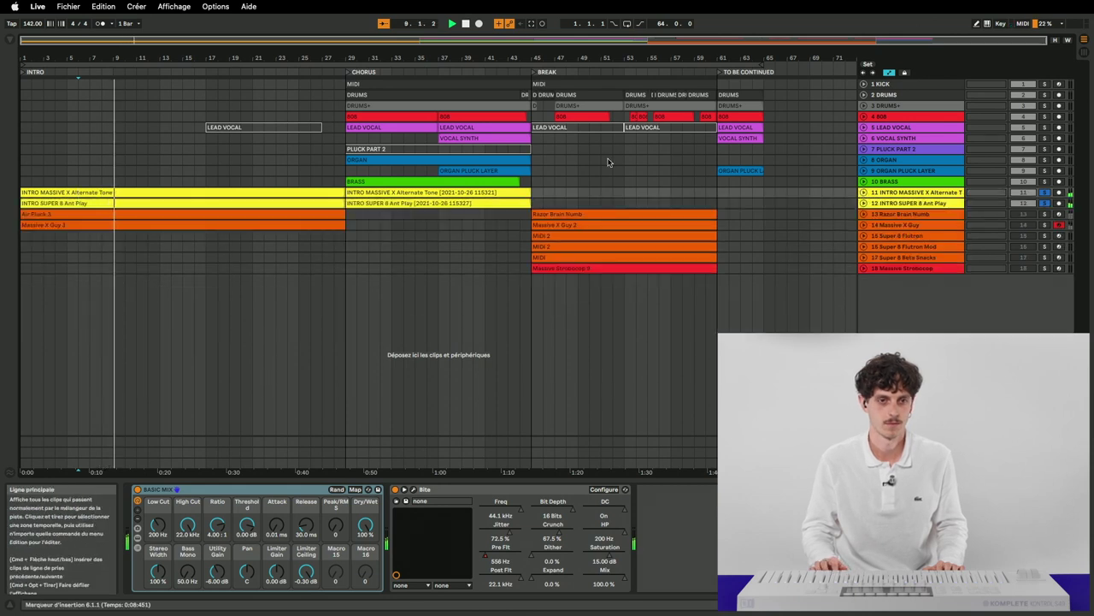
Stop playing the intro layers from bar 22, and unfold and solo the Razor Brain Numb track to show its MIDI notes
{"action": "left_click", "coordinate": [258, 171]}
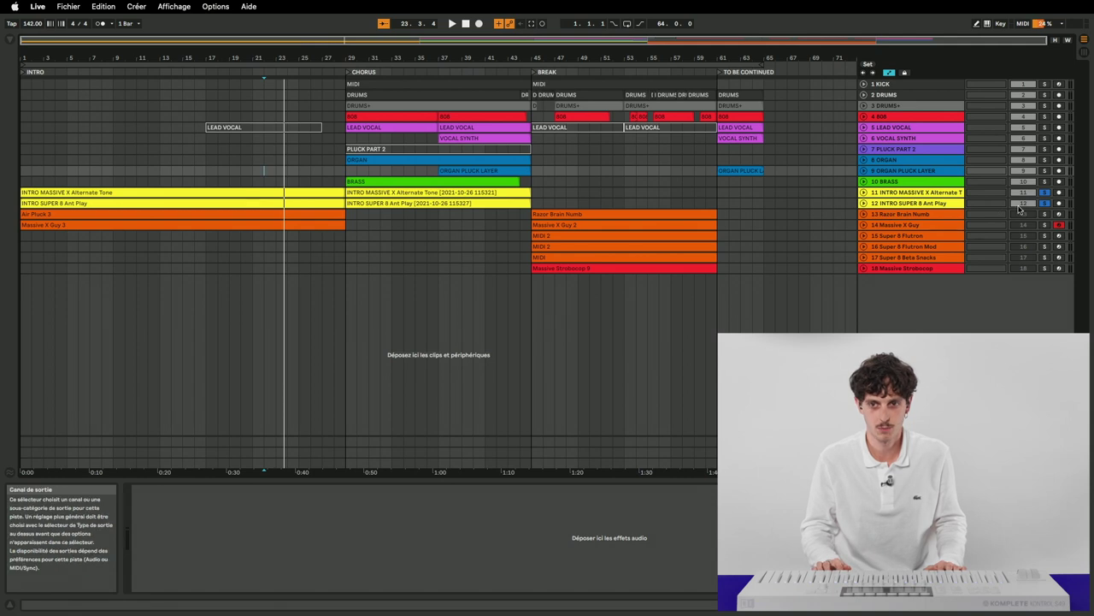
{"action": "left_click", "coordinate": [887, 215]}
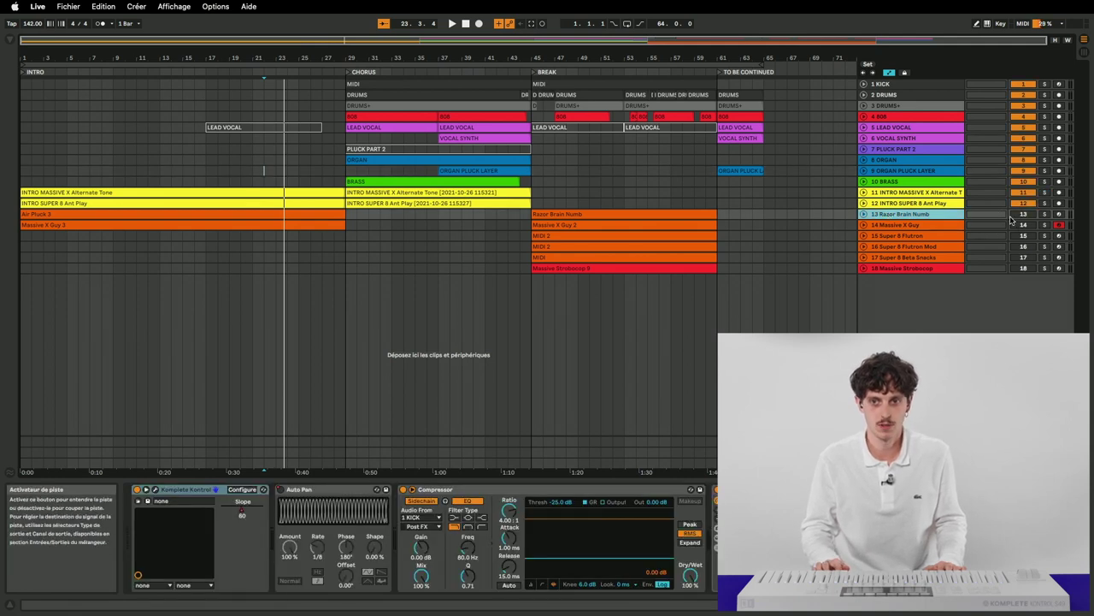
{"action": "left_click", "coordinate": [864, 213]}
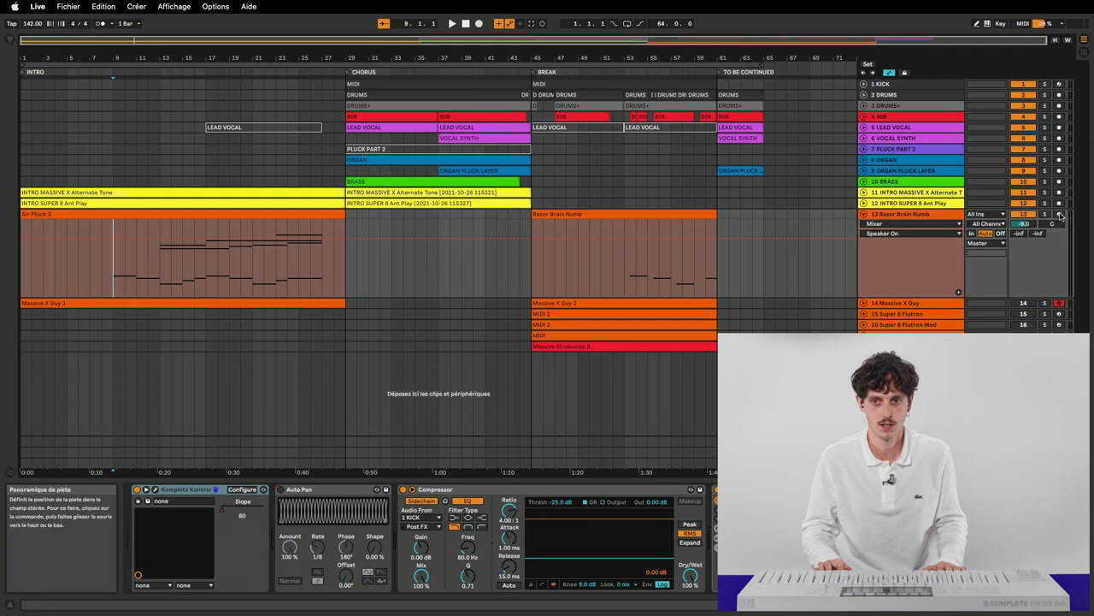
{"action": "left_click", "coordinate": [917, 215]}
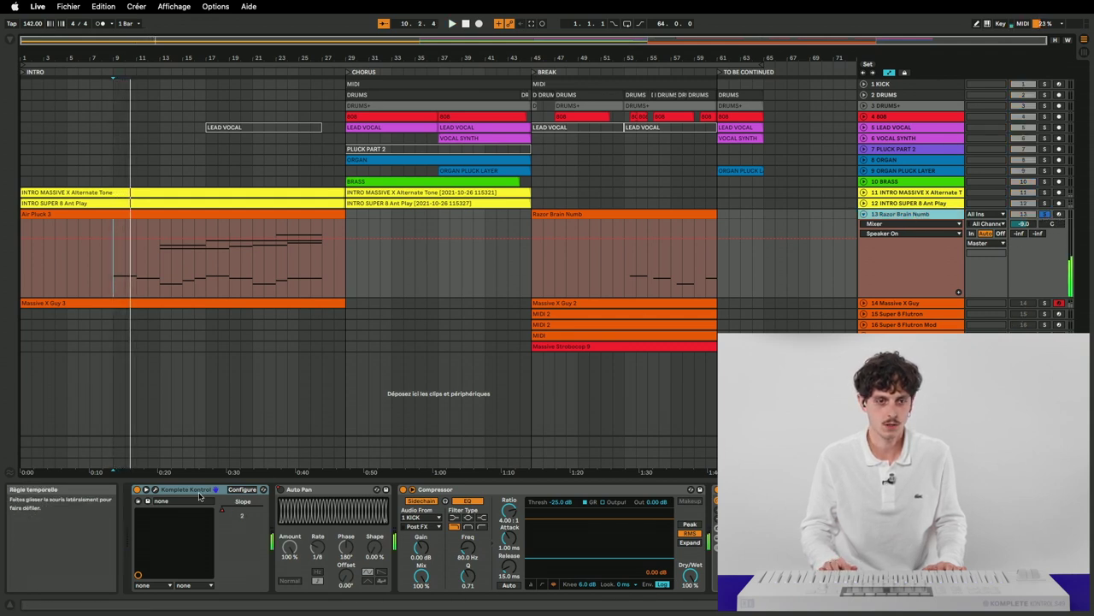
View Razor's Brain Numb preset with the Komplete Kontrol library hidden, and play the soloed Razor Brain Numb track from bar 9
{"action": "left_click", "coordinate": [156, 491]}
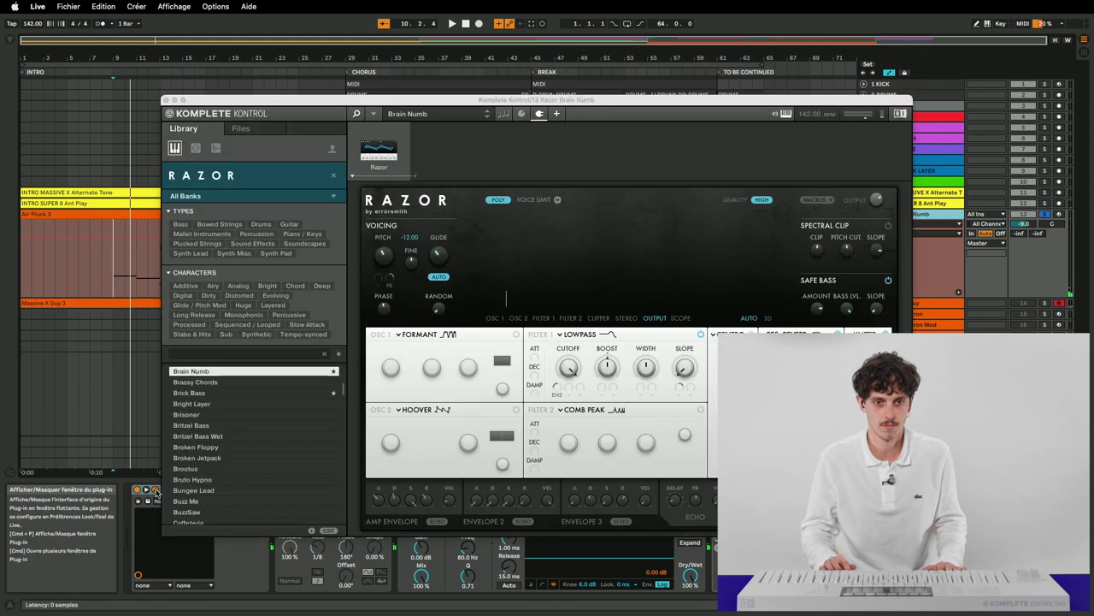
{"action": "left_click", "coordinate": [354, 113]}
{"action": "left_click", "coordinate": [356, 114]}
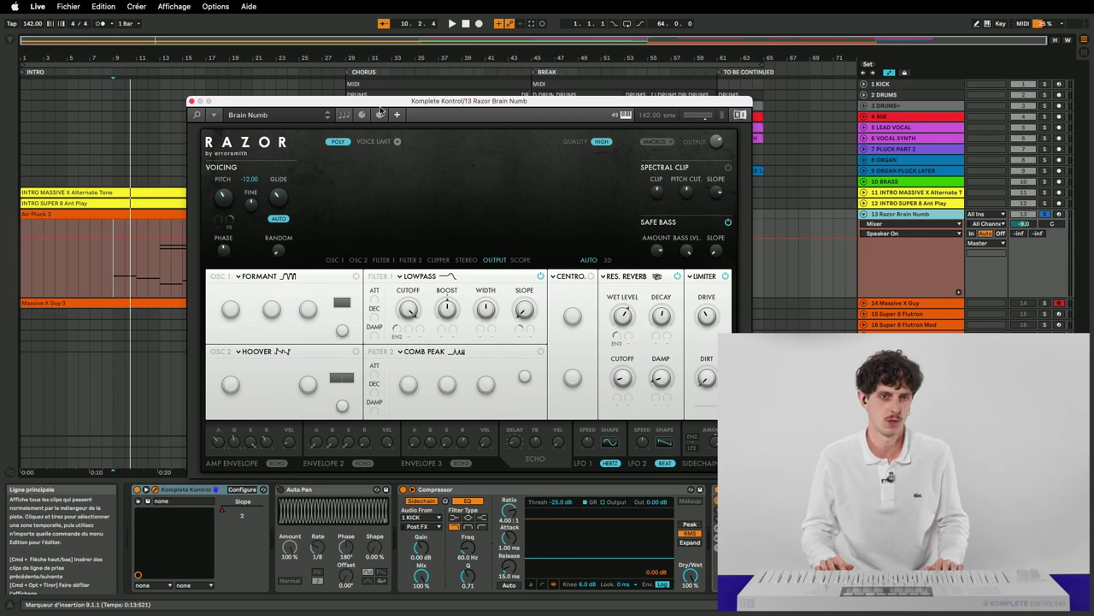
{"action": "left_click_drag", "start_coordinate": [405, 101], "coordinate": [419, 91]}
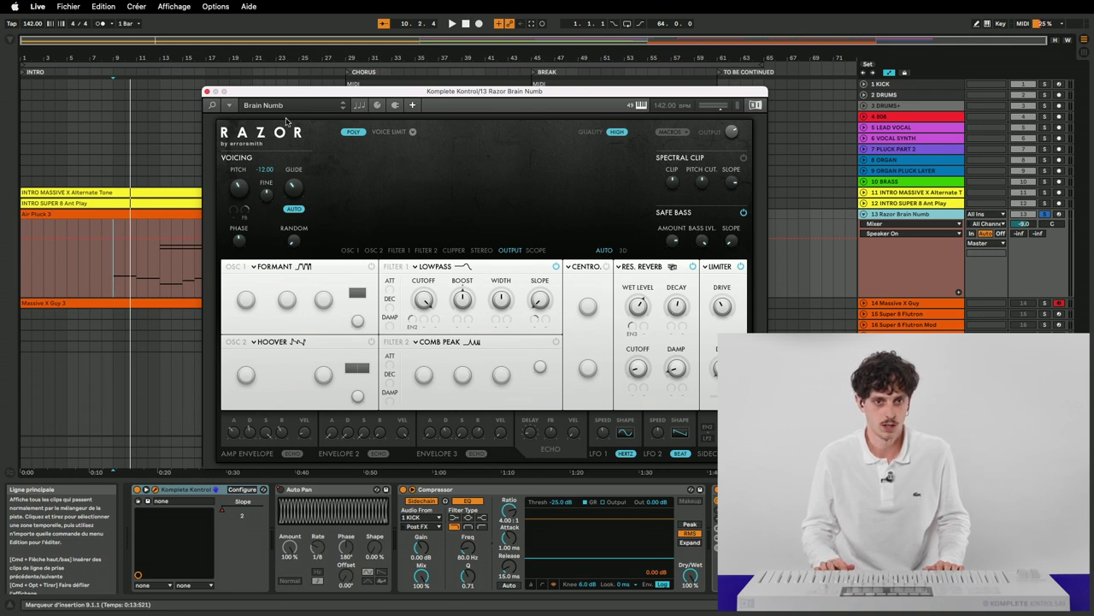
{"action": "left_click", "coordinate": [206, 90]}
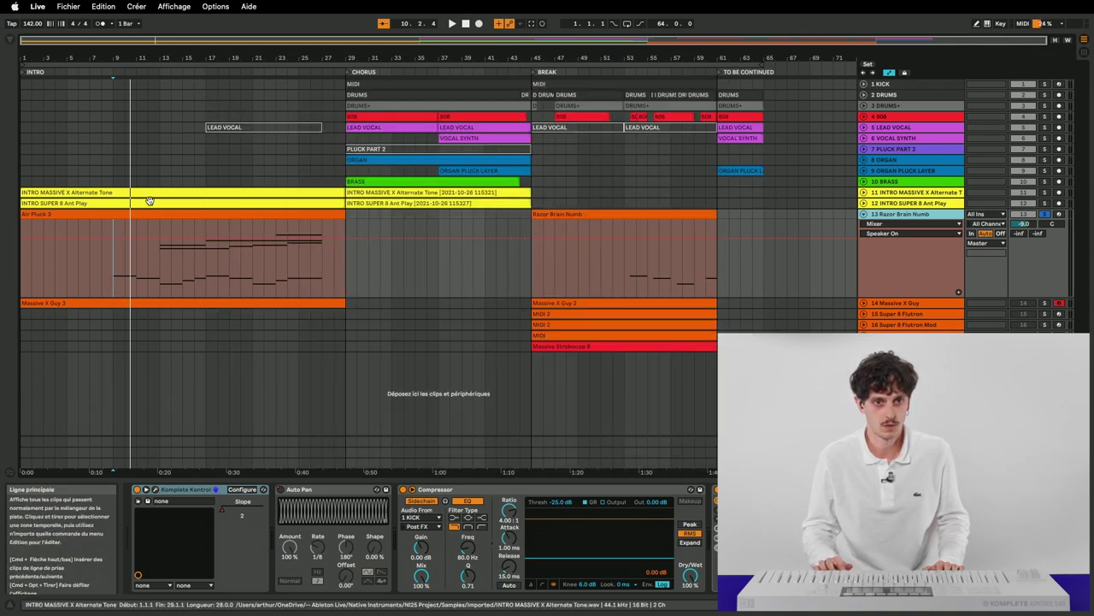
{"action": "key", "text": "space"}
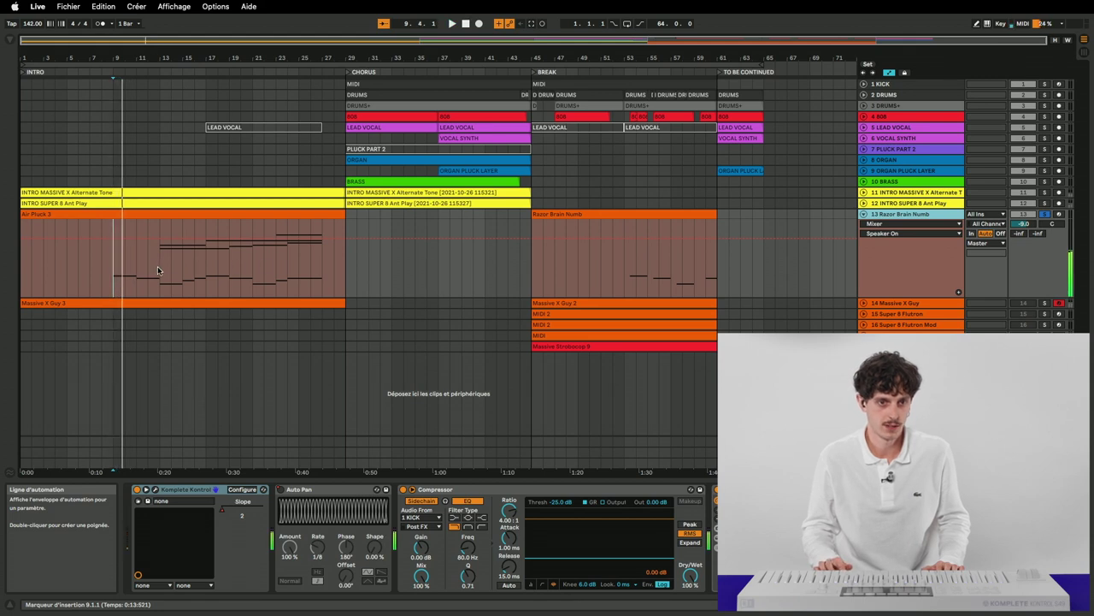
{"action": "key", "text": "space"}
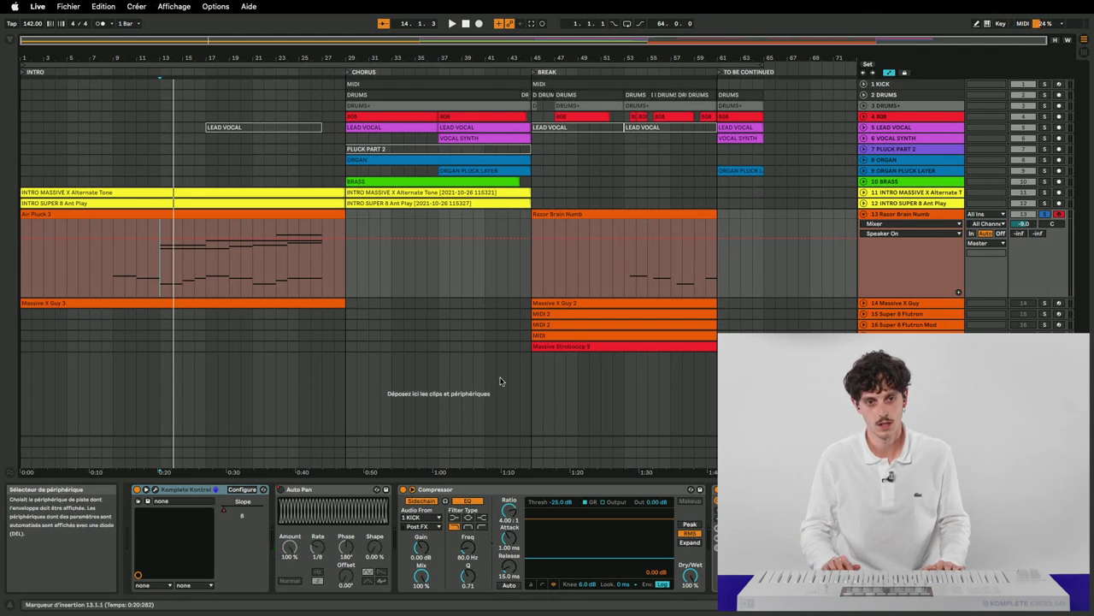
Reopen Razor on the Razor Brain Numb track, switch its display to the scope, and try out its Slope parameter
{"action": "left_click", "coordinate": [155, 489]}
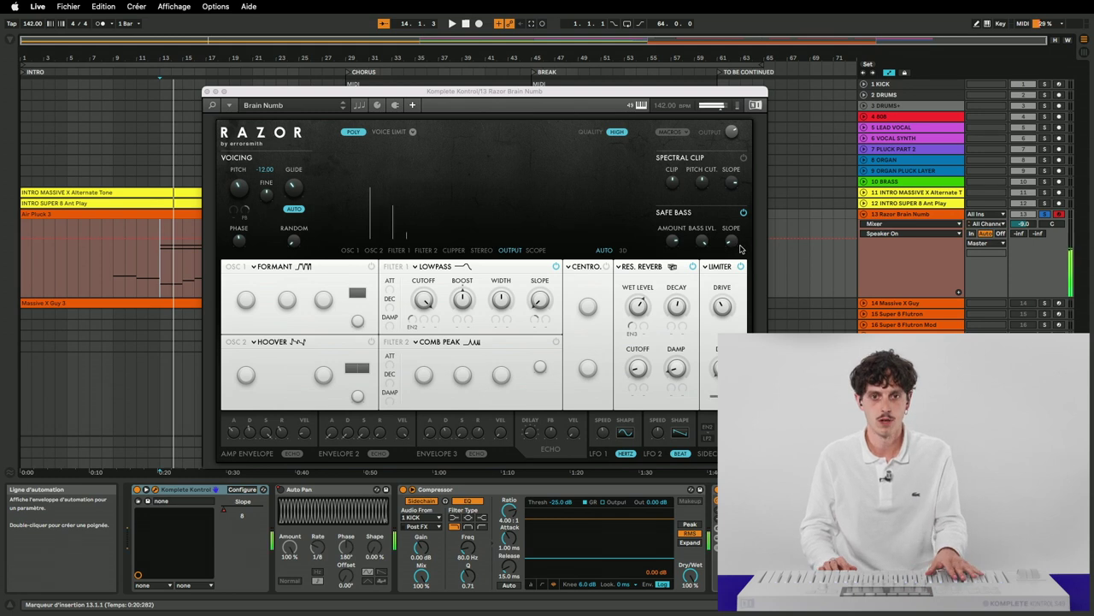
{"action": "left_click", "coordinate": [539, 251]}
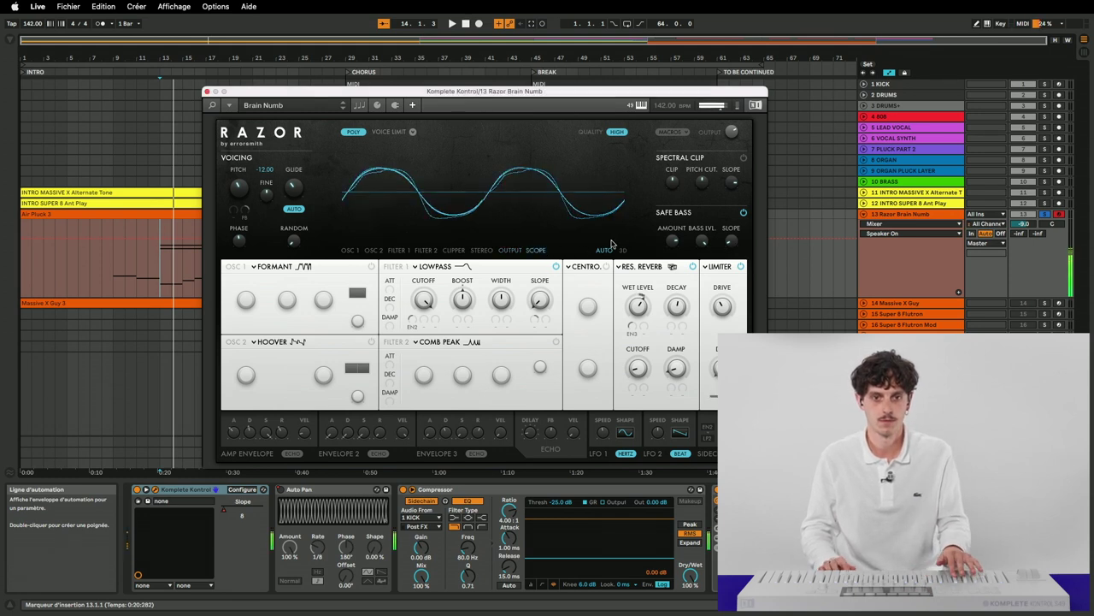
{"action": "left_click", "coordinate": [733, 240]}
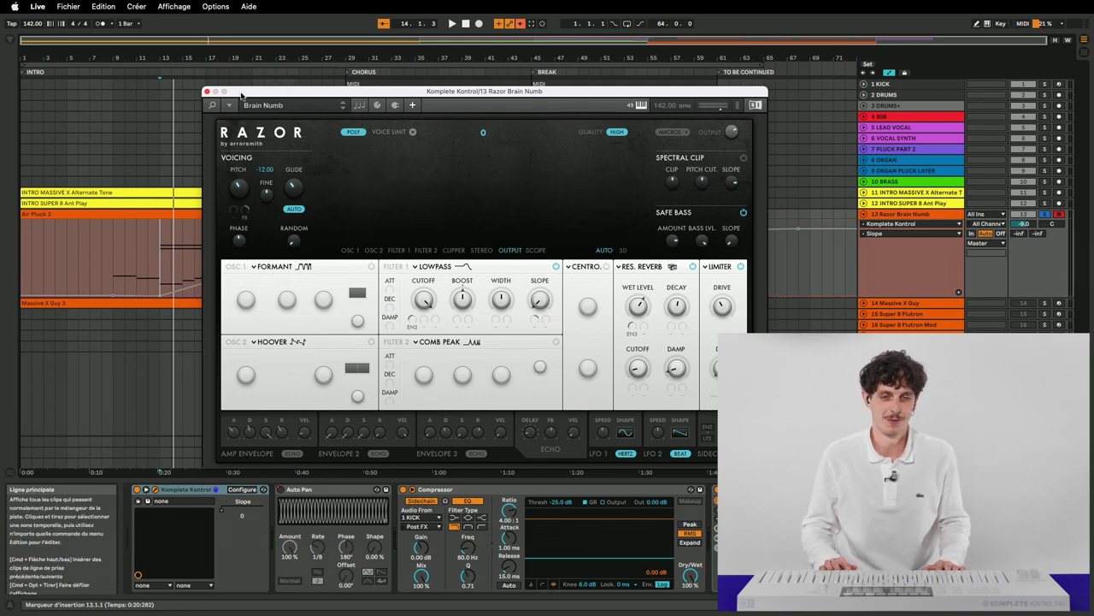
{"action": "left_click", "coordinate": [206, 92]}
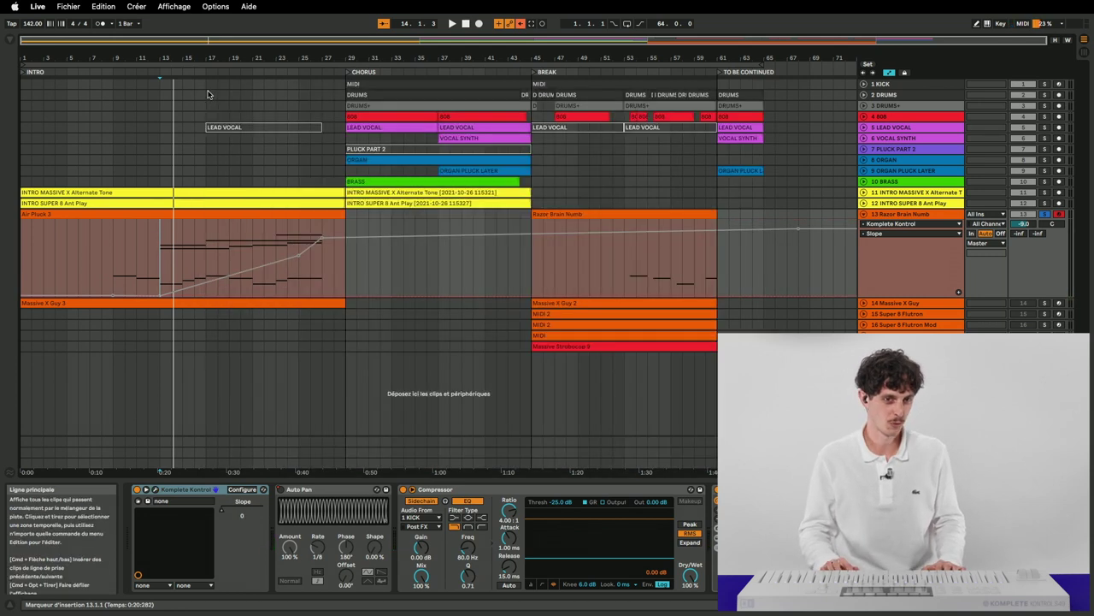
Re-enable the overridden Slope automation, play the intro with the other tracks, and fold the Razor Brain Numb track
{"action": "left_click", "coordinate": [520, 24]}
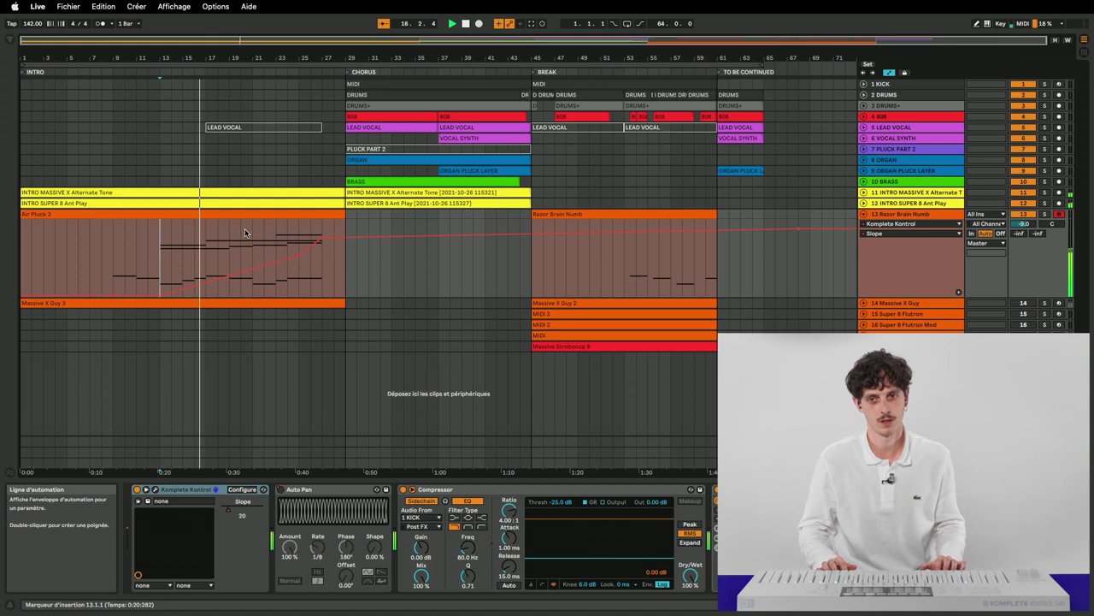
{"action": "left_click", "coordinate": [864, 215]}
{"action": "left_click", "coordinate": [865, 216]}
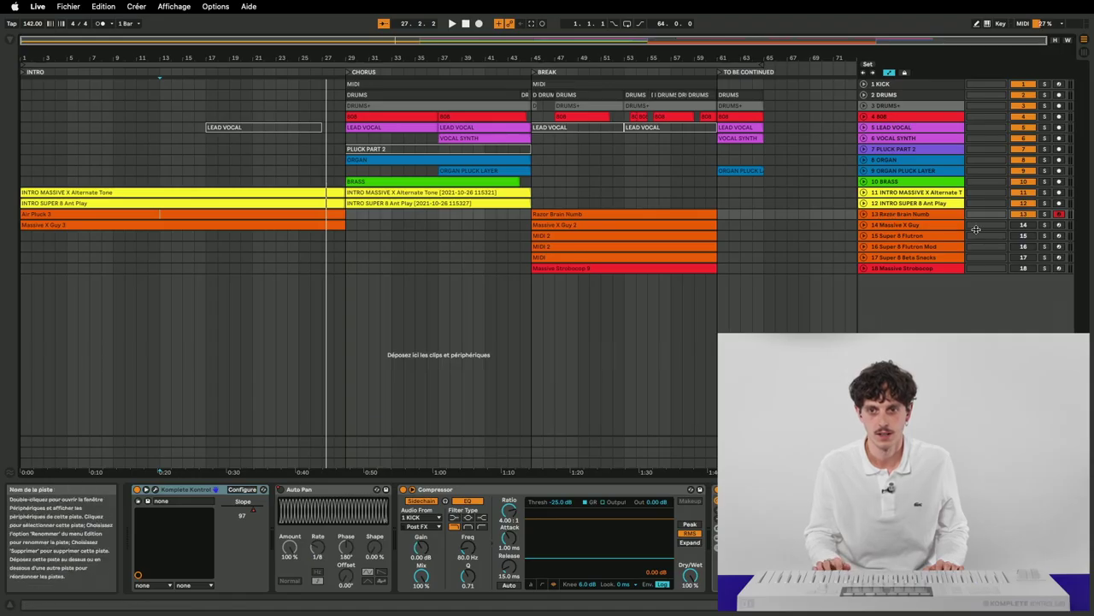
Arm the Massive X Guy track and view its Massive X instrument with the Okguy preset in Komplete Kontrol
{"action": "left_click", "coordinate": [1059, 224]}
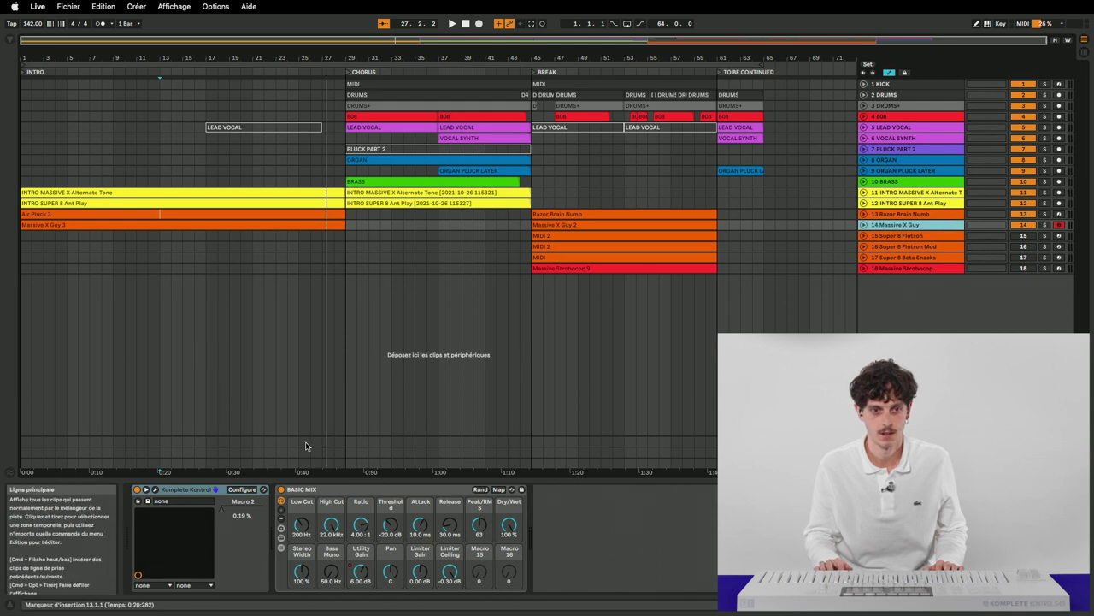
{"action": "left_click", "coordinate": [156, 490]}
{"action": "left_click_drag", "start_coordinate": [381, 68], "coordinate": [356, 46]}
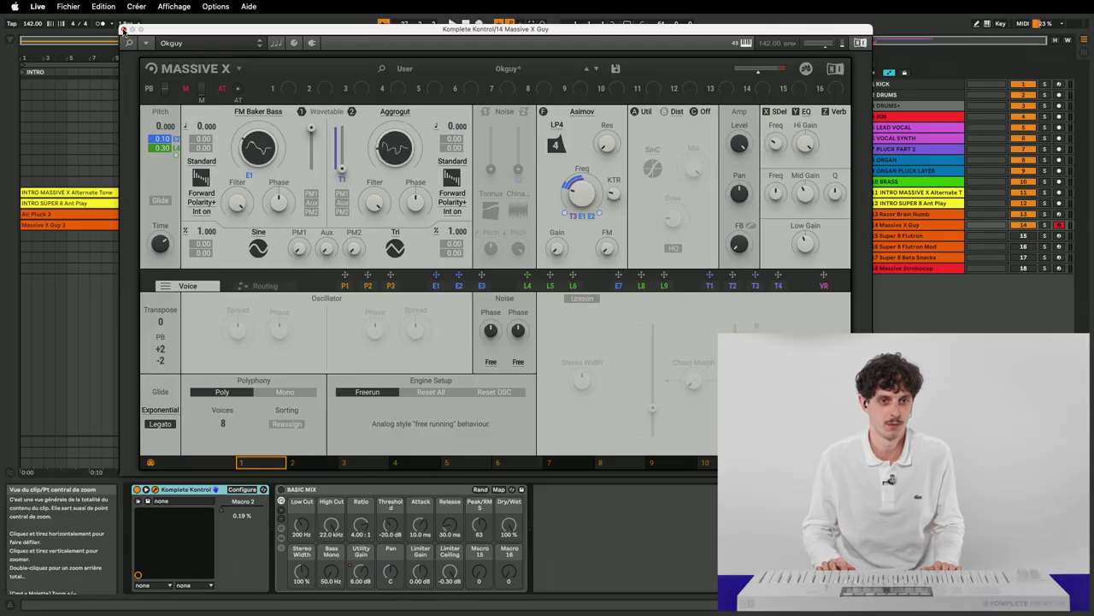
{"action": "left_click", "coordinate": [124, 30]}
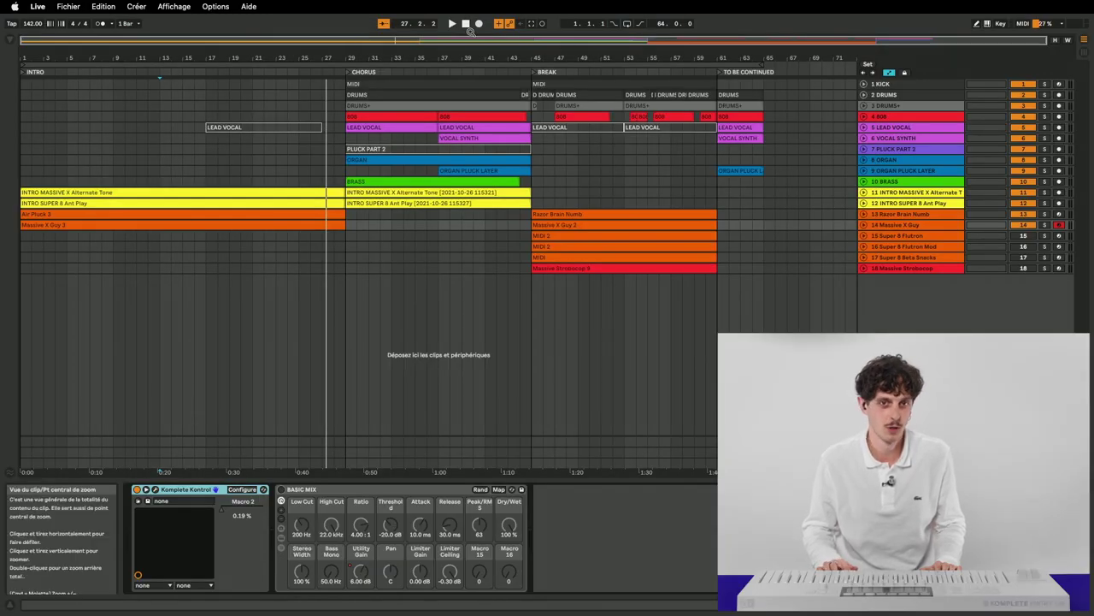
Return the song position to the start, and select the Massive Strobocop track in the BREAK section at bar 45
{"action": "left_click", "coordinate": [466, 24]}
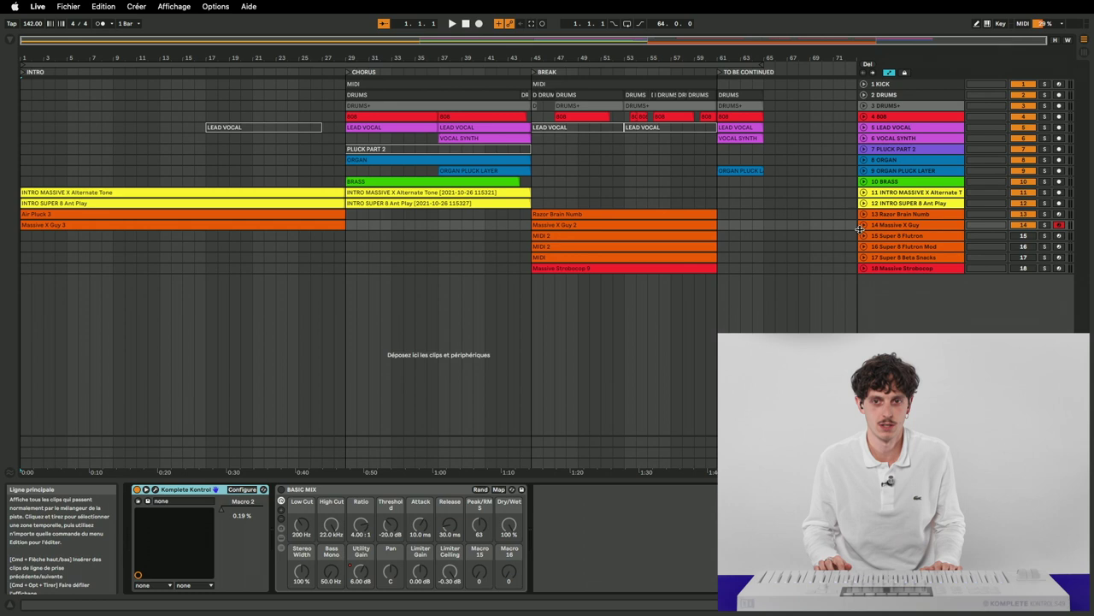
{"action": "left_click_drag", "start_coordinate": [859, 229], "coordinate": [859, 432]}
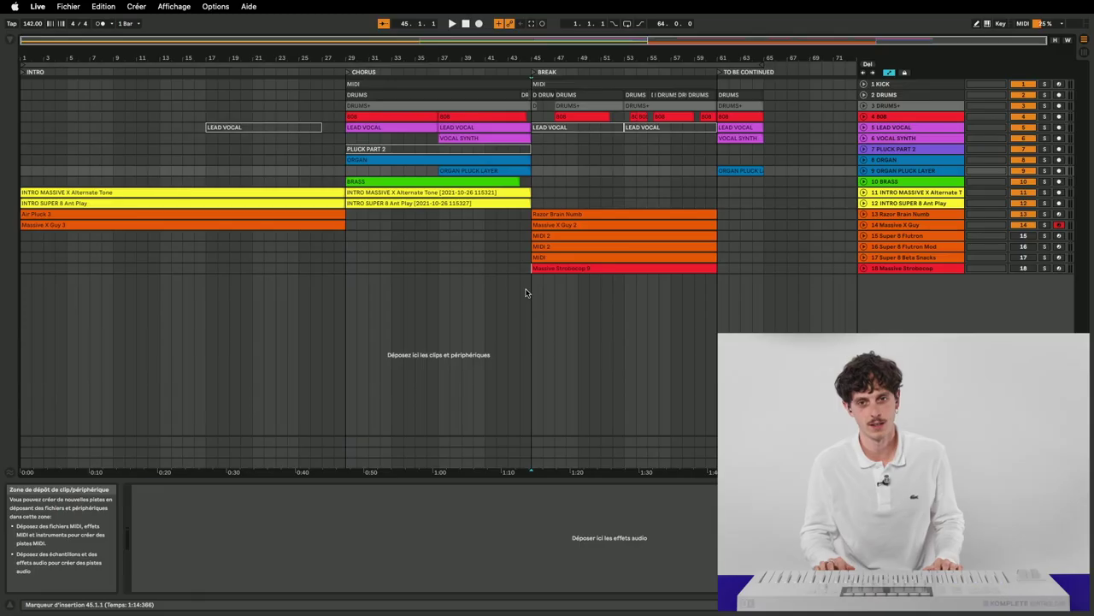
{"action": "left_click", "coordinate": [539, 272]}
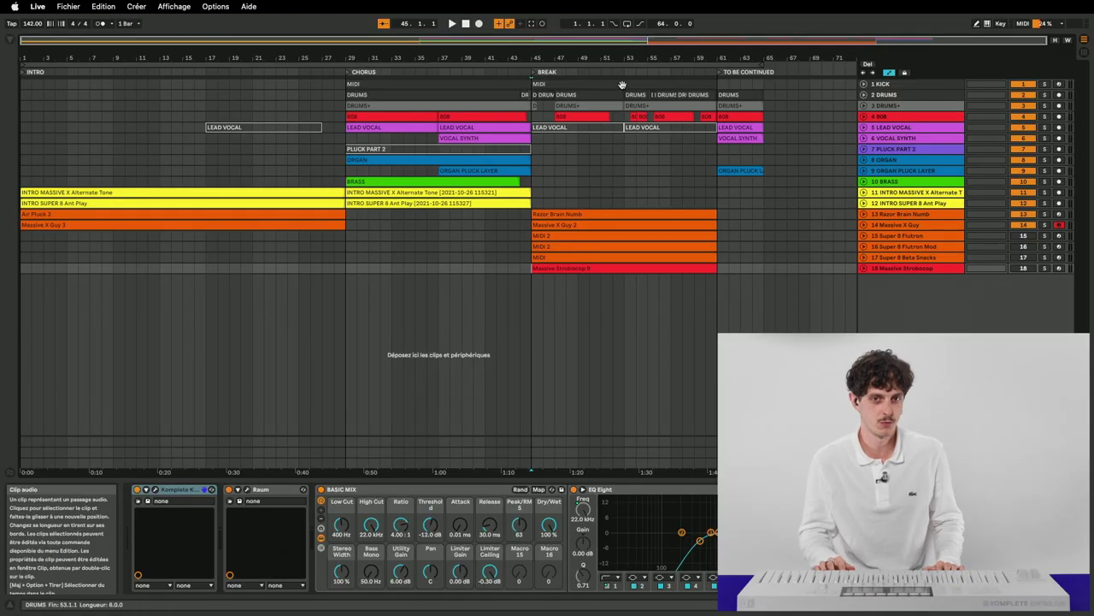
{"action": "left_click_drag", "start_coordinate": [616, 54], "coordinate": [570, 57]}
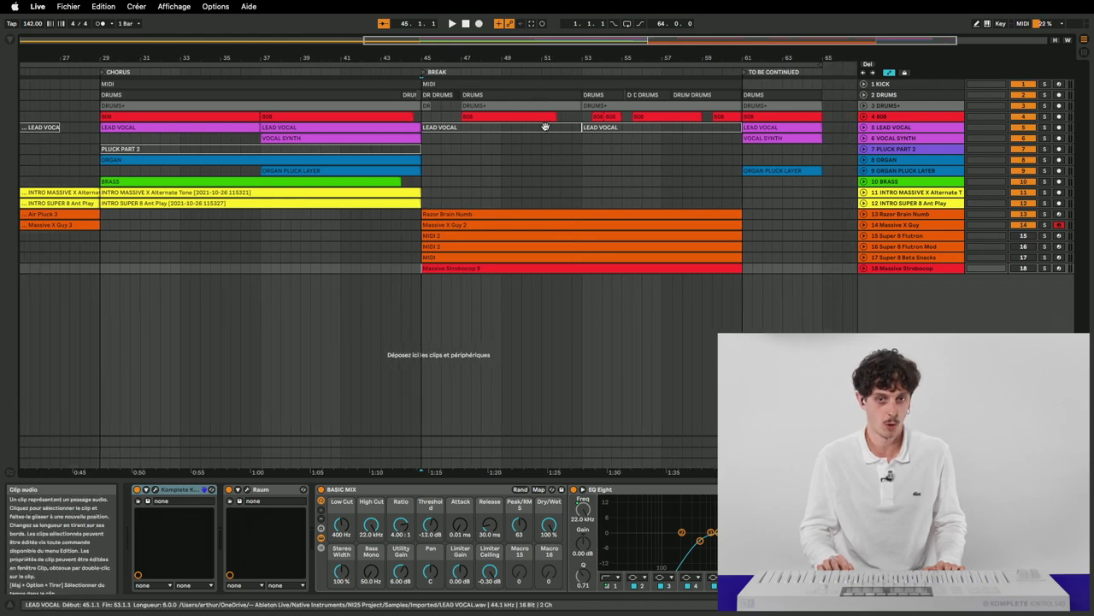
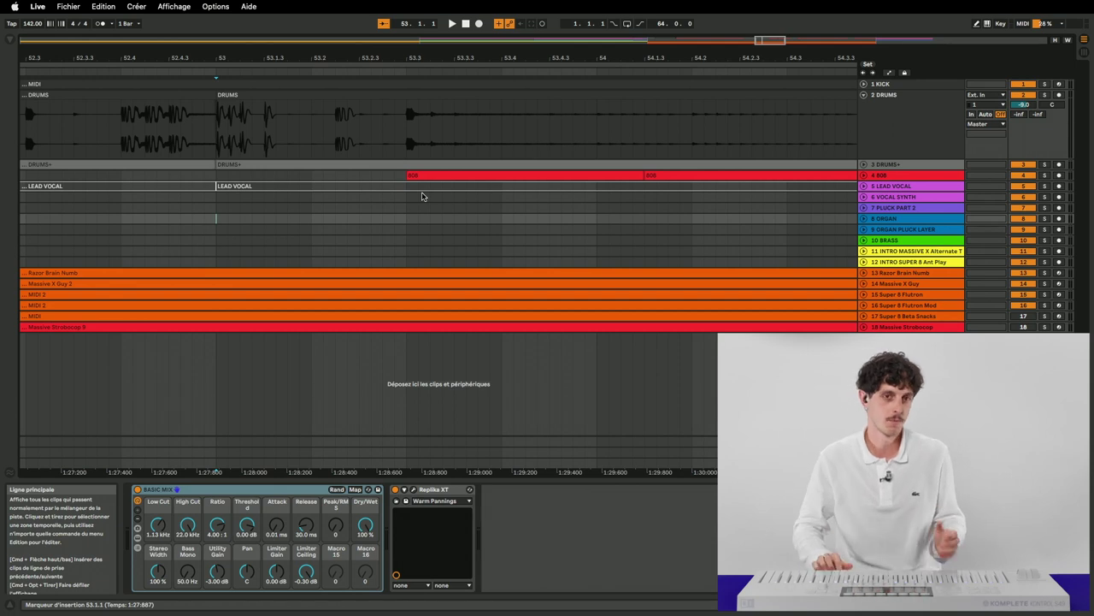
Play the BREAK section from bar 53 with all the active tracks
{"action": "key", "text": "space"}
{"action": "key", "text": "space"}
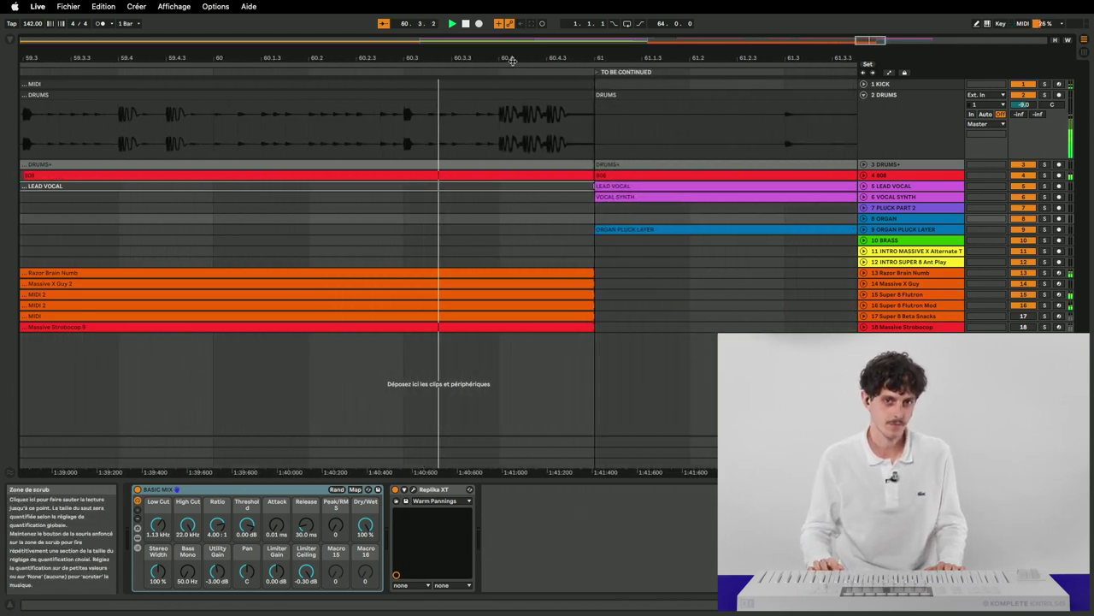
{"action": "left_click_drag", "start_coordinate": [480, 55], "coordinate": [453, 34]}
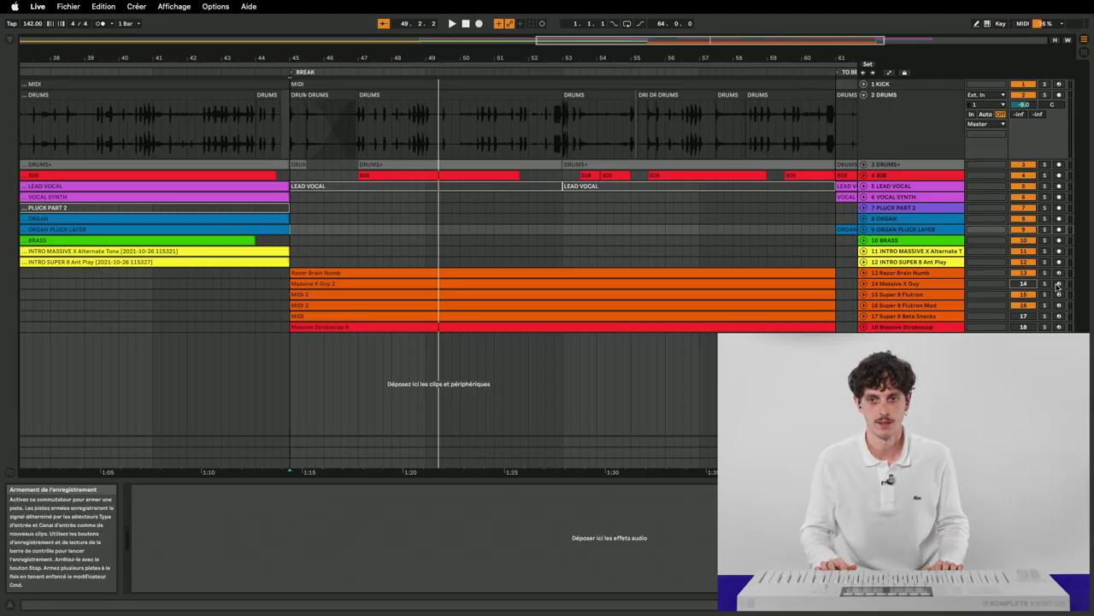
Unfold and solo the Massive X Guy track and play its descending notes from bar 47
{"action": "left_click", "coordinate": [865, 283]}
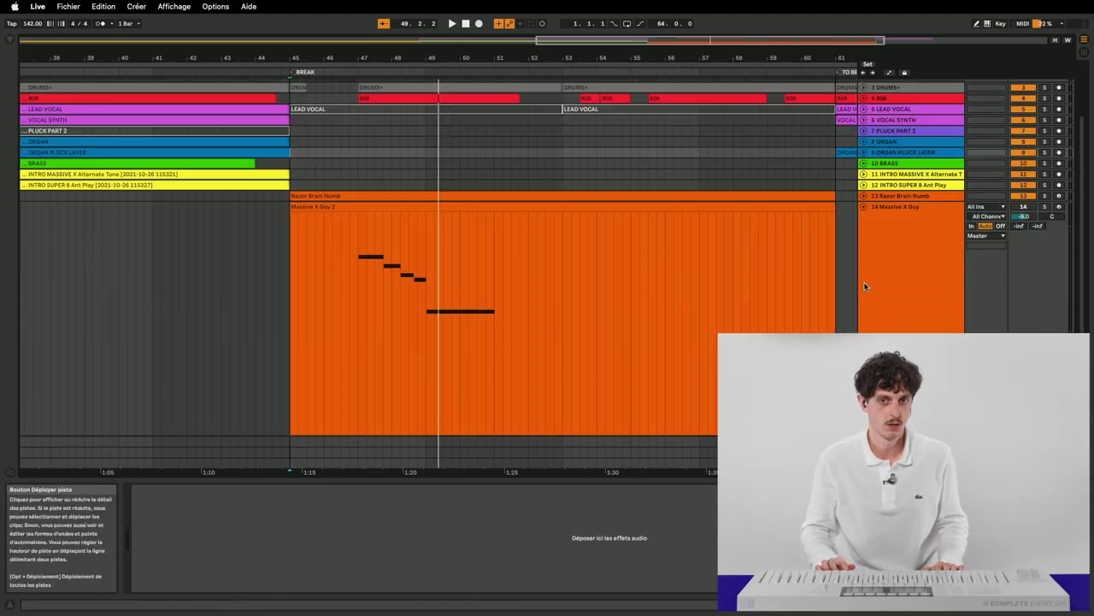
{"action": "scroll", "coordinate": [726, 254], "scroll_direction": "down", "scroll_amount": 2}
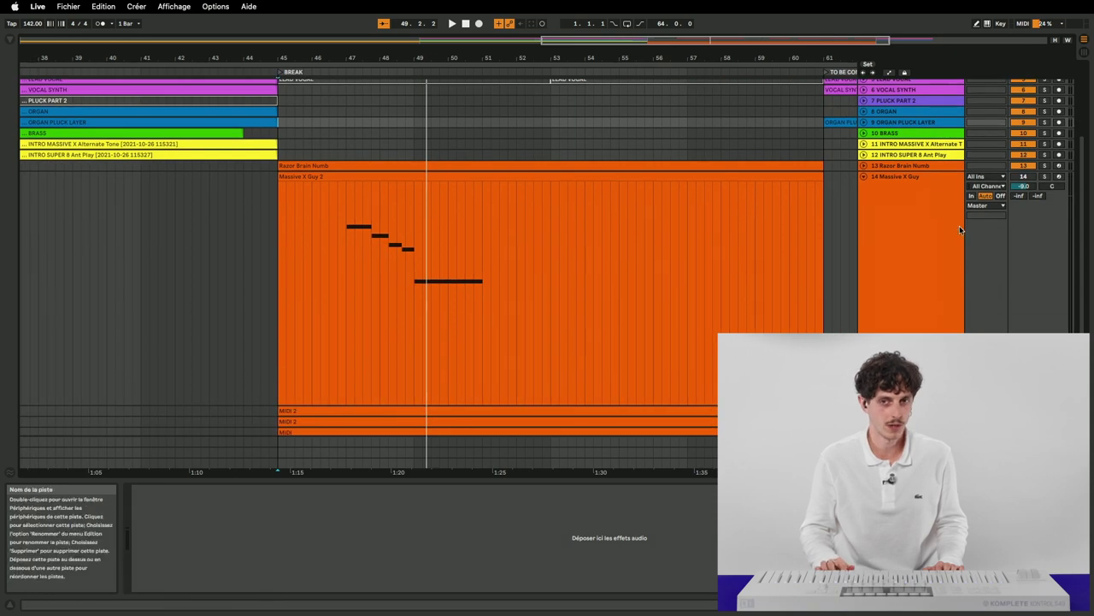
{"action": "left_click", "coordinate": [340, 241]}
{"action": "key", "text": "space"}
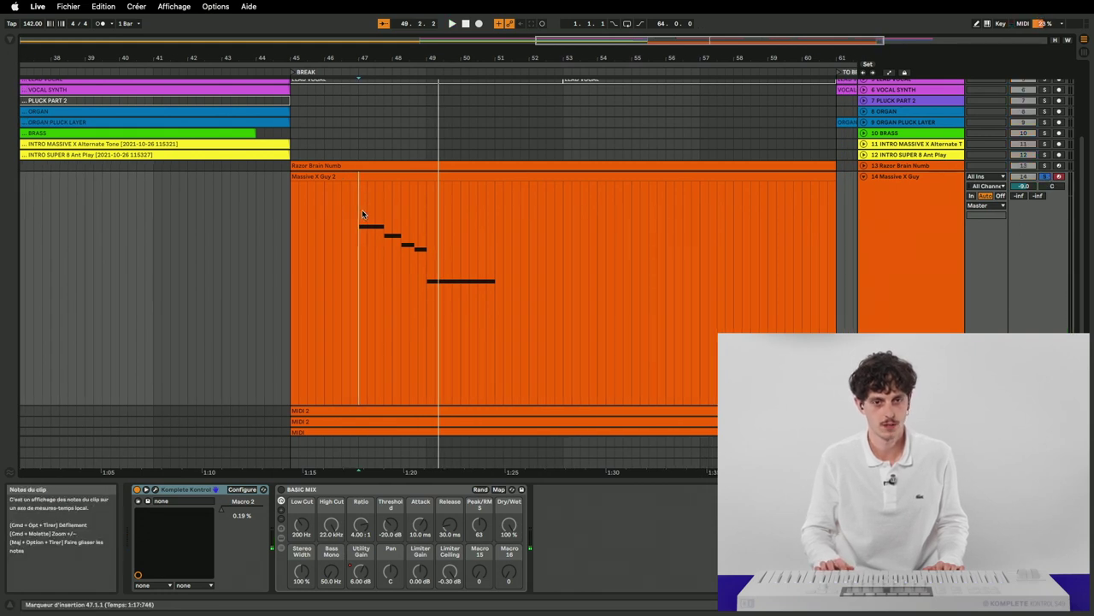
{"action": "key", "text": "space"}
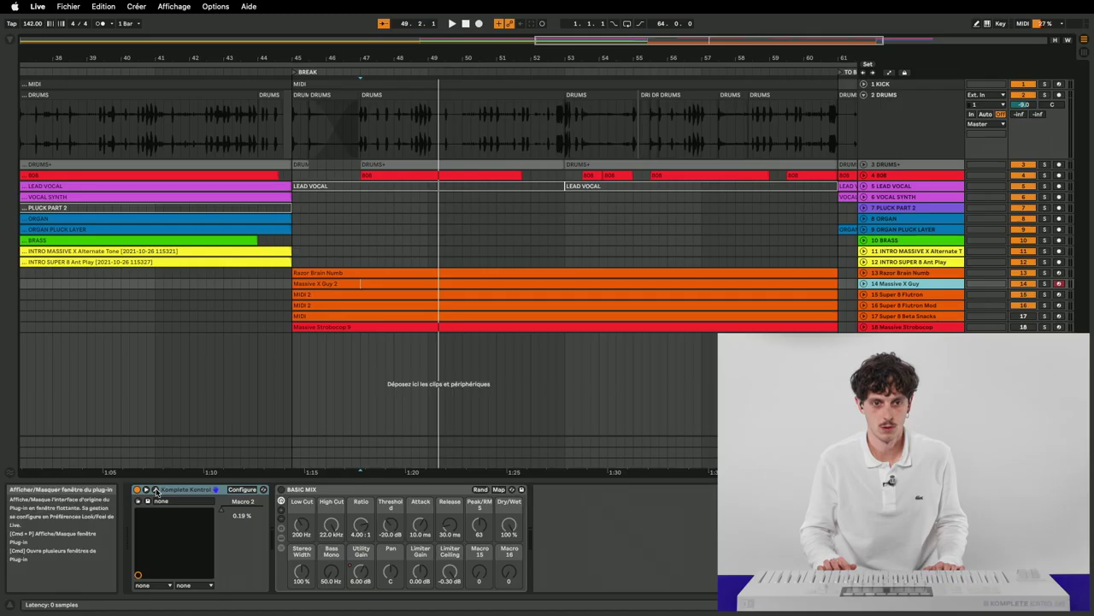
Check the Okguy preset in Massive X on the Massive X Guy track and close the plug-in window
{"action": "left_click", "coordinate": [156, 490]}
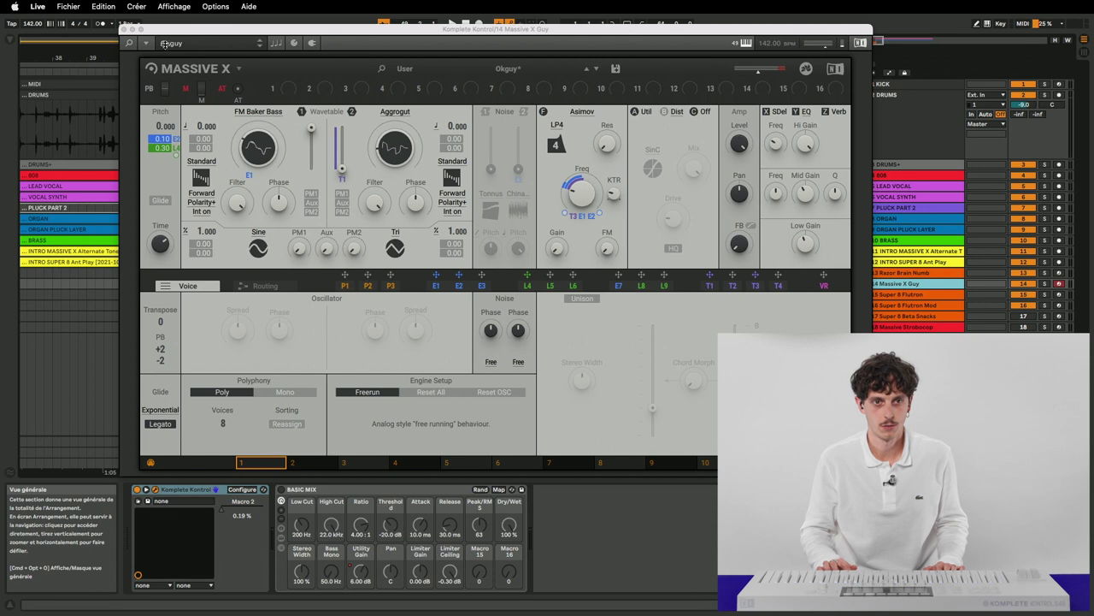
{"action": "left_click", "coordinate": [124, 30]}
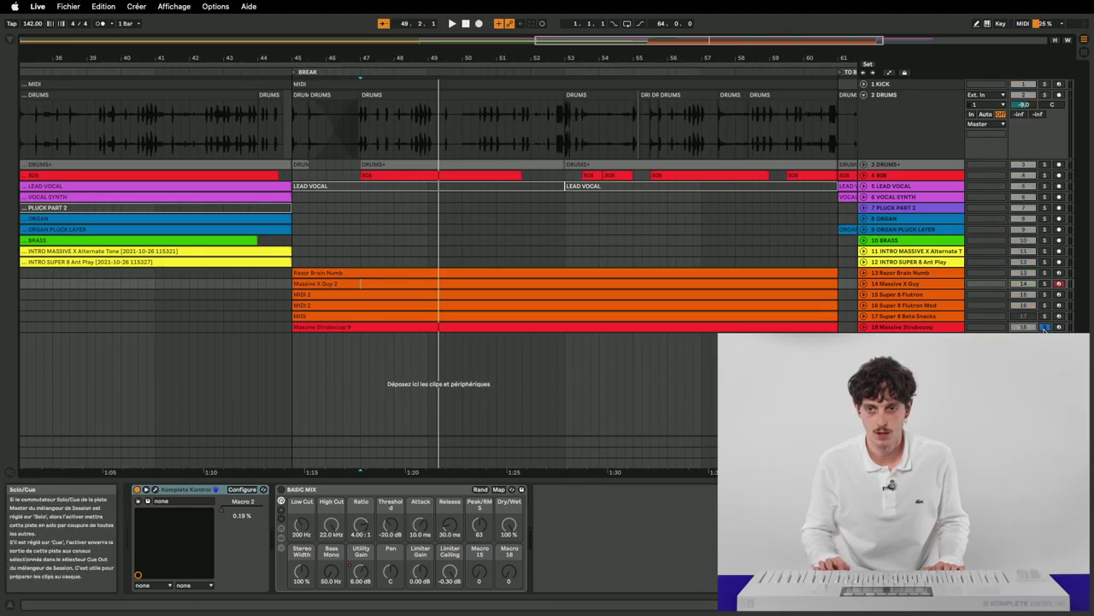
Unfold the soloed Massive Strobocop track, set the playback start to 49.2.1, and open its Komplete Kontrol instrument
{"action": "left_click", "coordinate": [865, 328]}
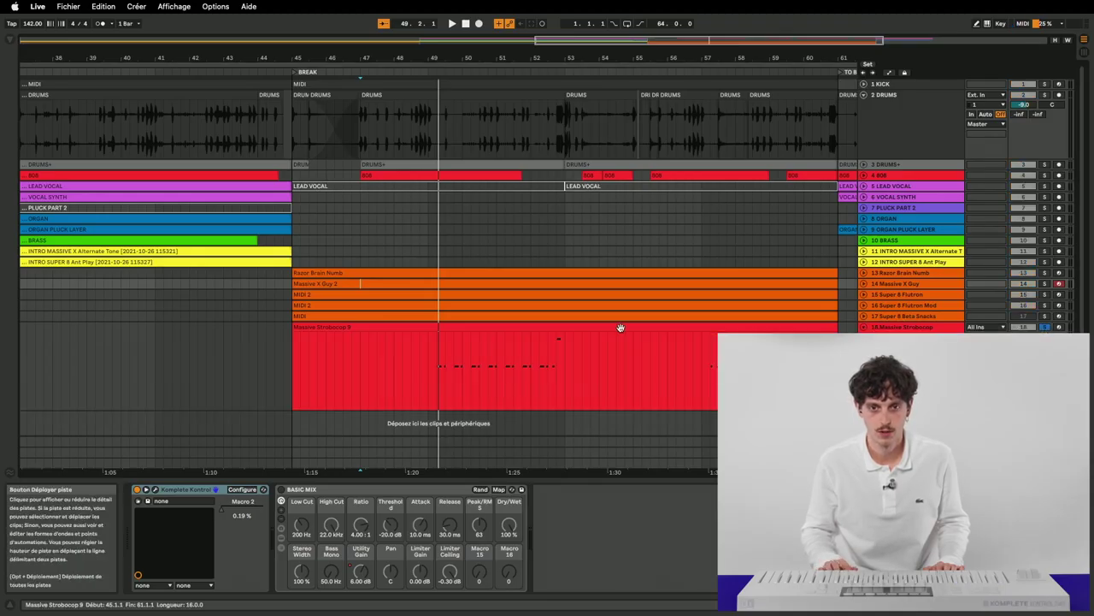
{"action": "left_click", "coordinate": [491, 351]}
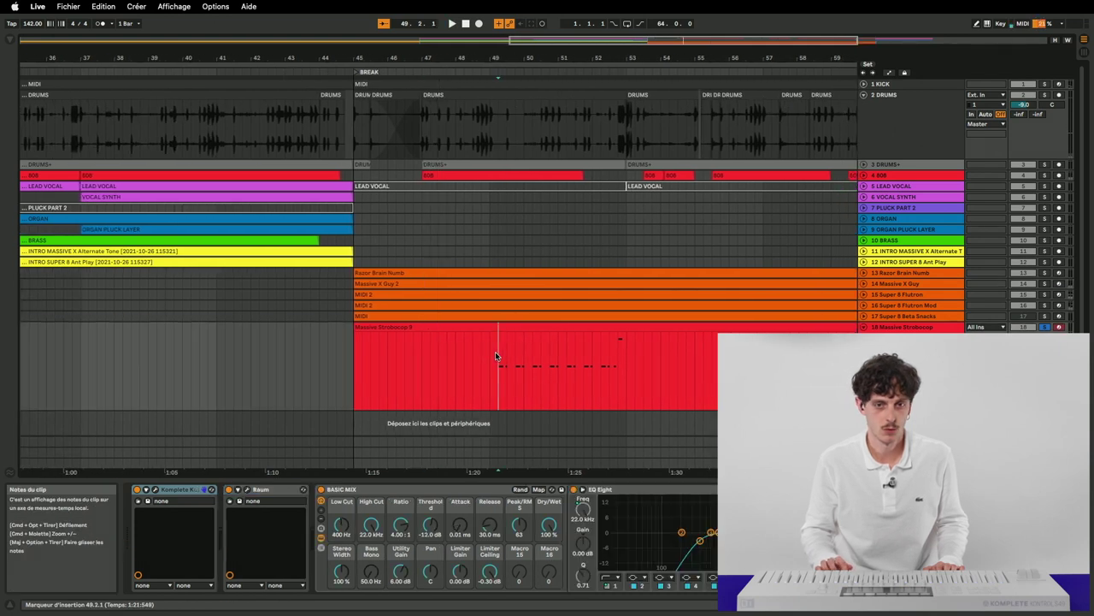
{"action": "left_click", "coordinate": [156, 489]}
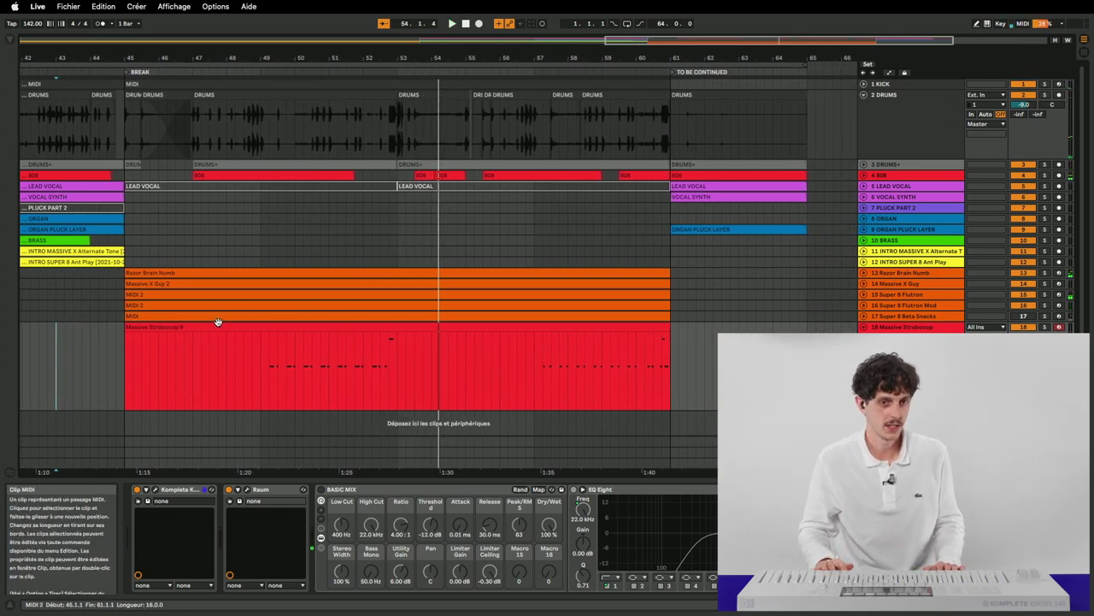
Play the BREAK section with its active tracks from bar 45, and again from bar 47
{"action": "left_click", "coordinate": [103, 230]}
{"action": "key", "text": "space"}
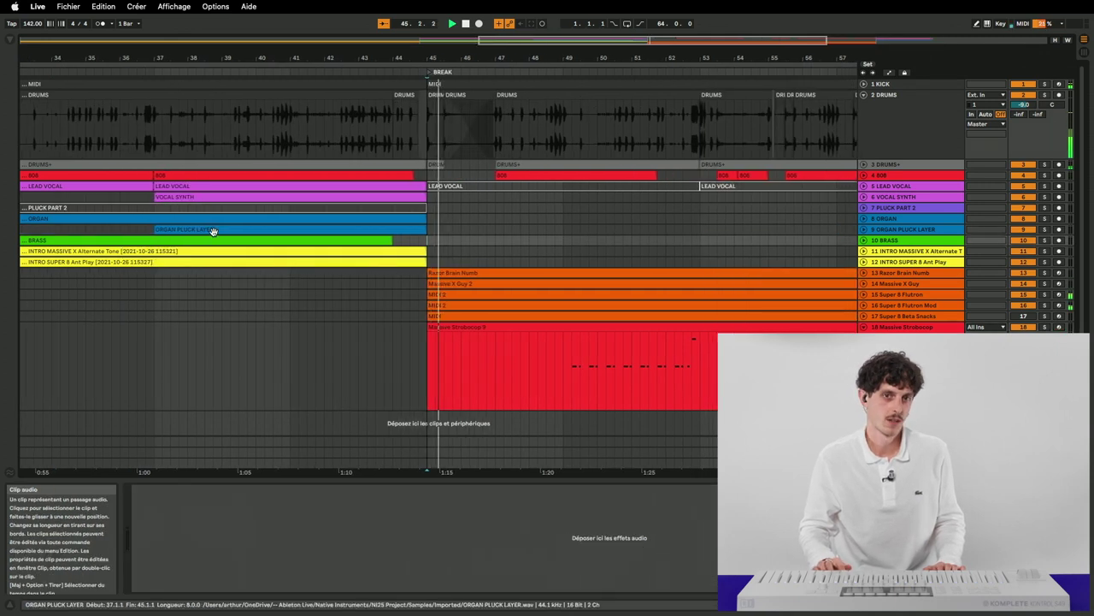
{"action": "left_click", "coordinate": [442, 218]}
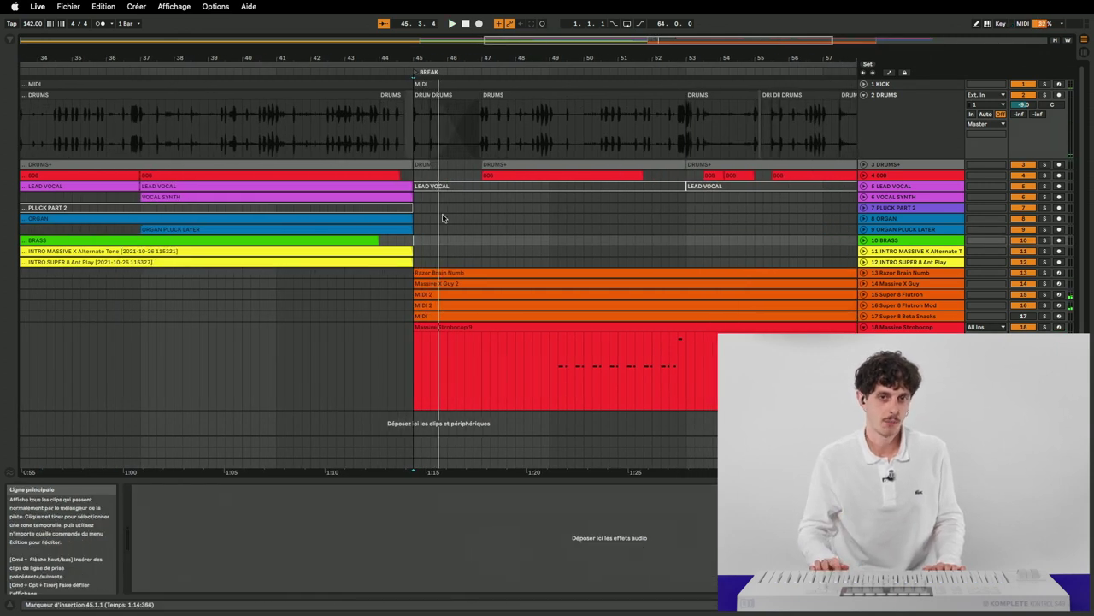
{"action": "left_click", "coordinate": [479, 218]}
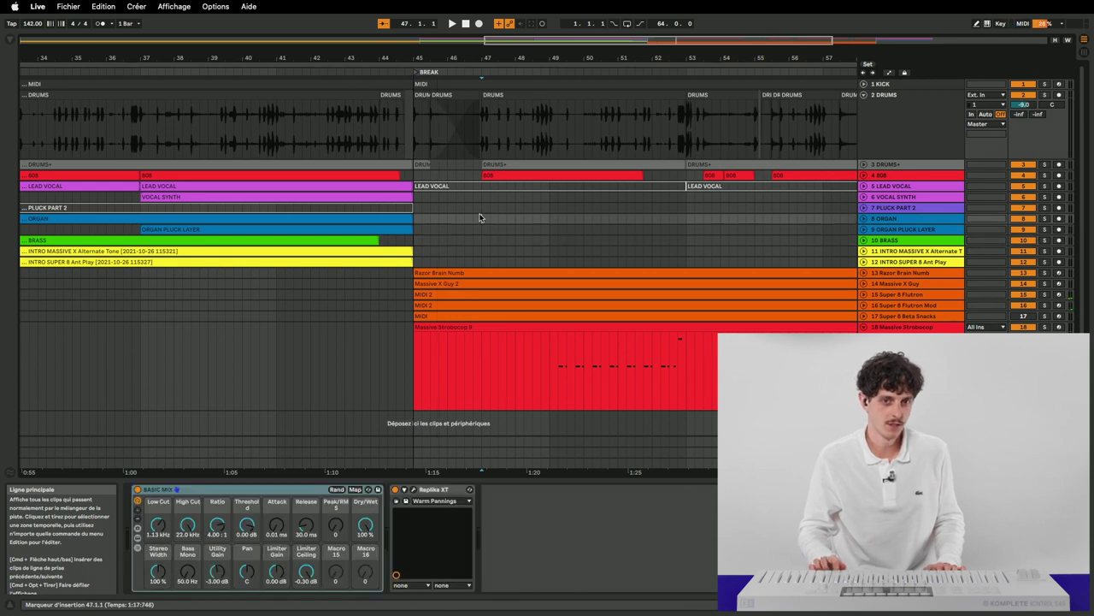
{"action": "key", "text": "space"}
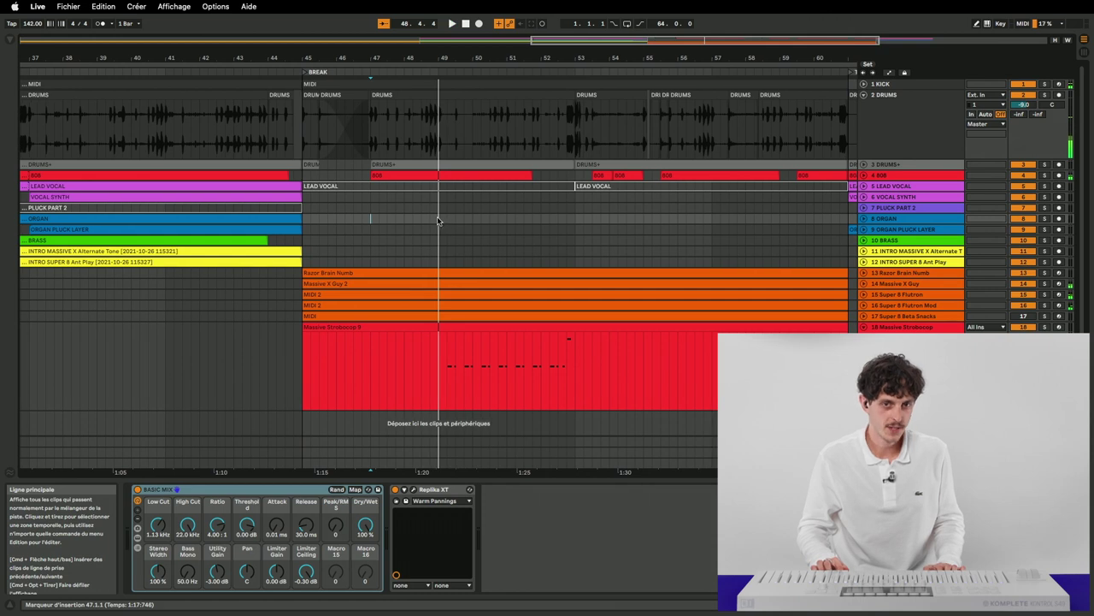
Play the BREAK section from bar 52 and set the playback start to 53.1.1
{"action": "left_click", "coordinate": [504, 229]}
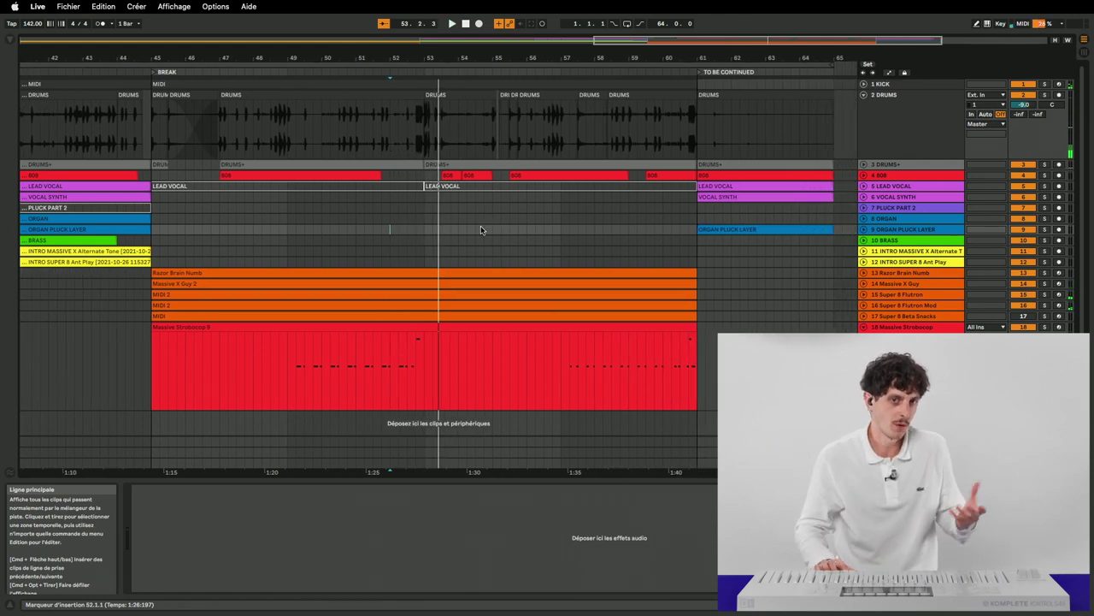
{"action": "key", "text": "space"}
{"action": "left_click", "coordinate": [427, 229]}
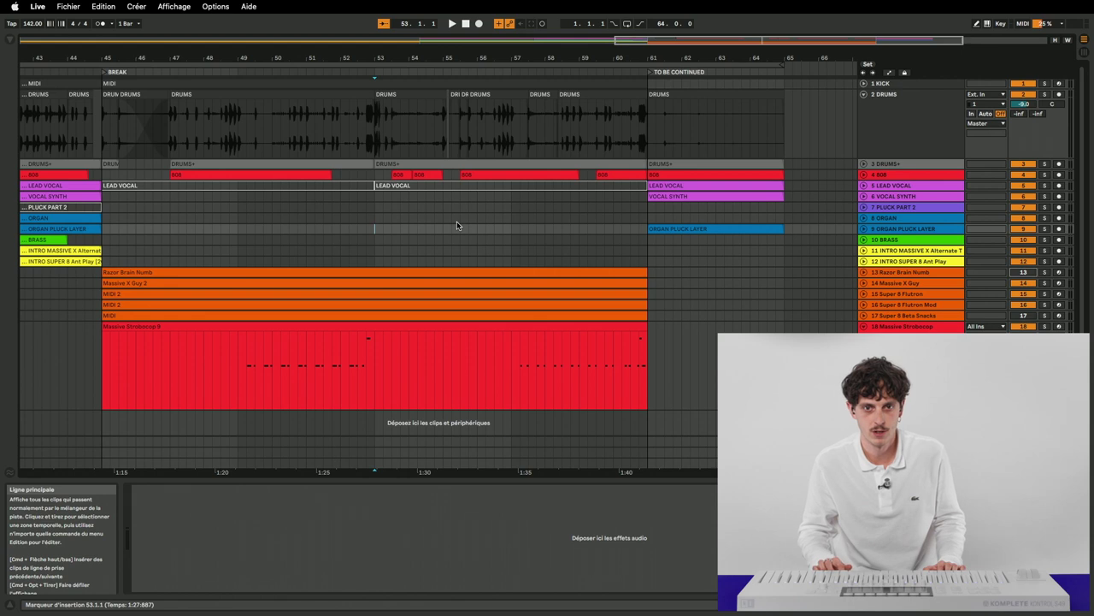
Unfold the Super 8 Flutron and Super 8 Flutron Mod tracks and play their chords from 53.1.1
{"action": "left_click", "coordinate": [918, 304]}
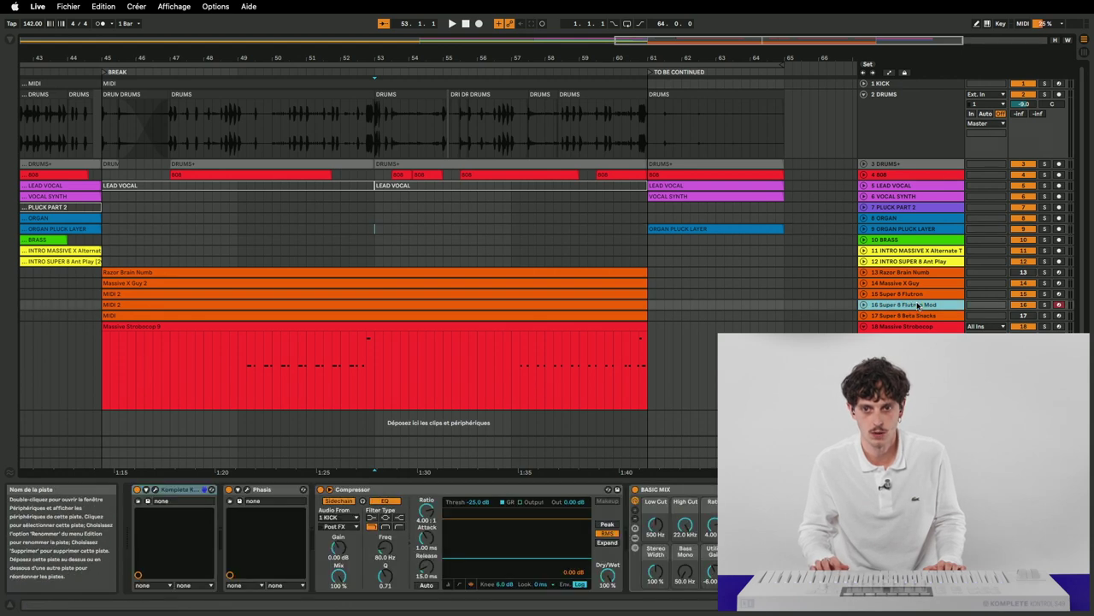
{"action": "left_click", "coordinate": [908, 295]}
{"action": "left_click", "coordinate": [864, 294]}
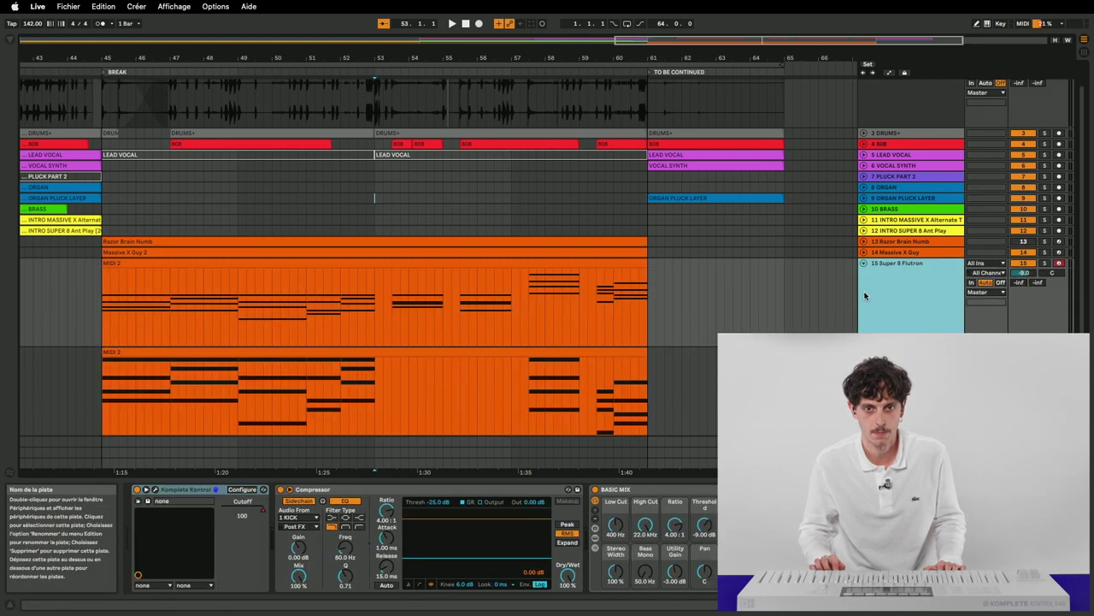
{"action": "left_click", "coordinate": [370, 280]}
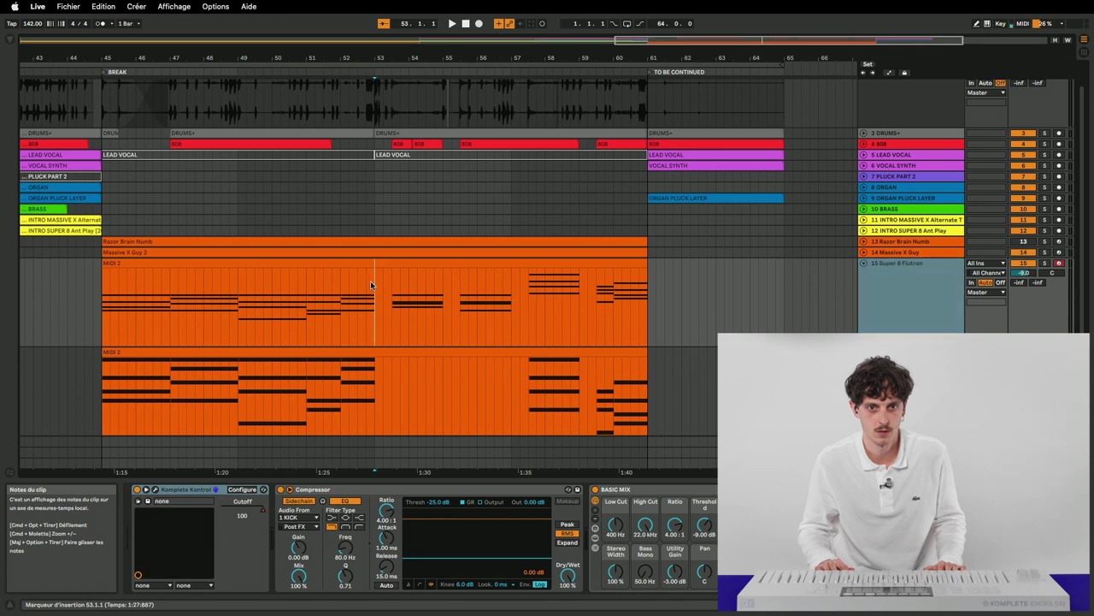
{"action": "key", "text": "space"}
Fold the Super 8 Flutron Mod track and unfold the Razor Brain Numb track
{"action": "scroll", "coordinate": [470, 291], "scroll_direction": "down", "scroll_amount": 2}
{"action": "scroll", "coordinate": [470, 288], "scroll_direction": "down", "scroll_amount": 2}
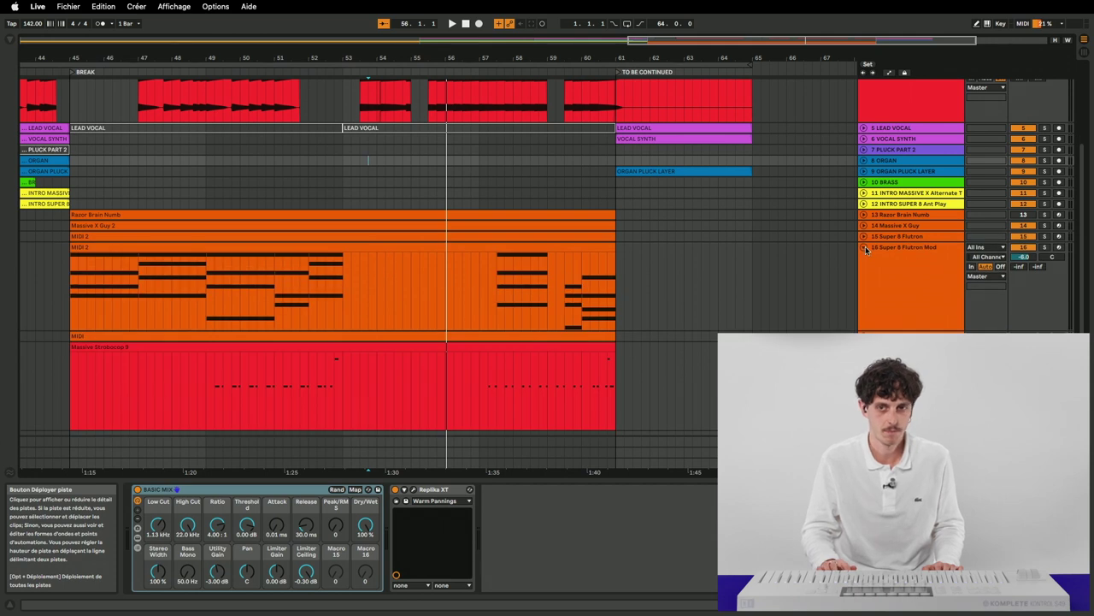
{"action": "left_click", "coordinate": [864, 247]}
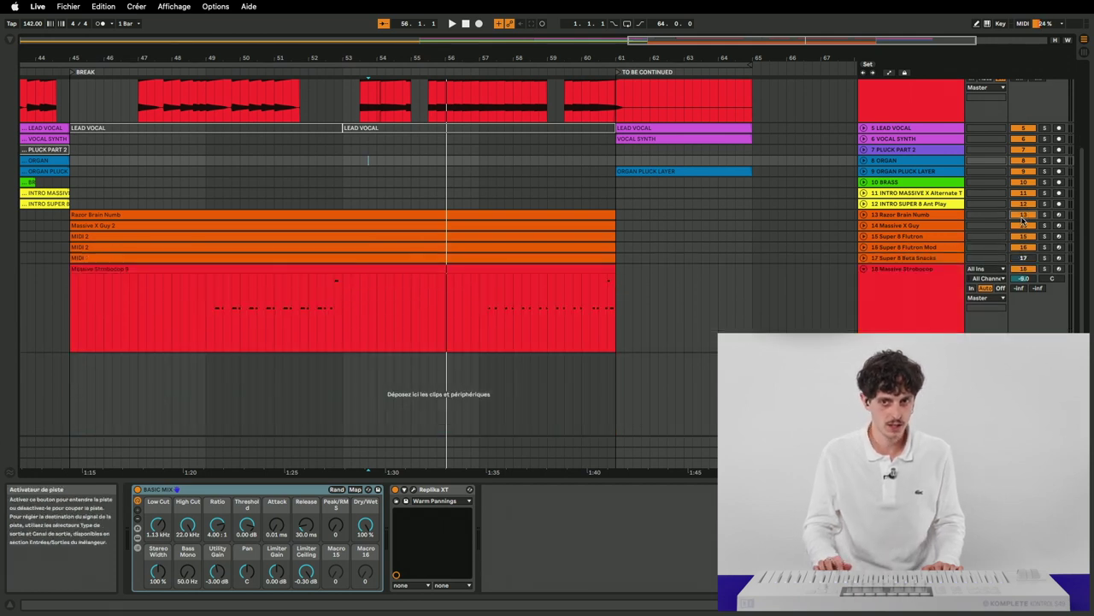
{"action": "left_click", "coordinate": [863, 215]}
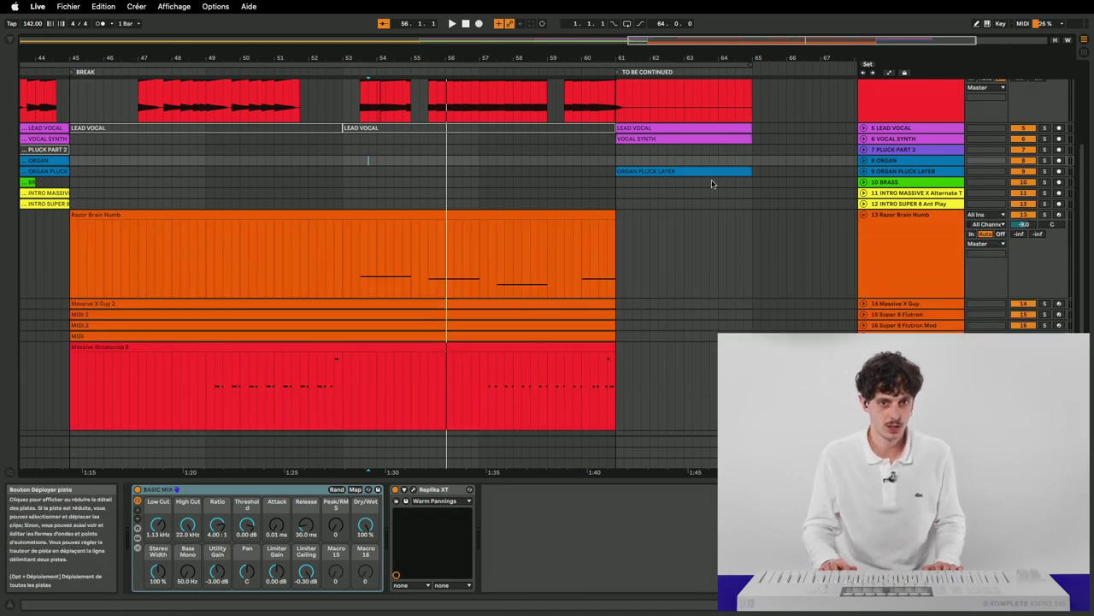
Play the Razor Brain Numb notes from 53.4.1 and toggle the track's Auto Pan effect
{"action": "key", "text": "space"}
{"action": "left_click", "coordinate": [371, 260]}
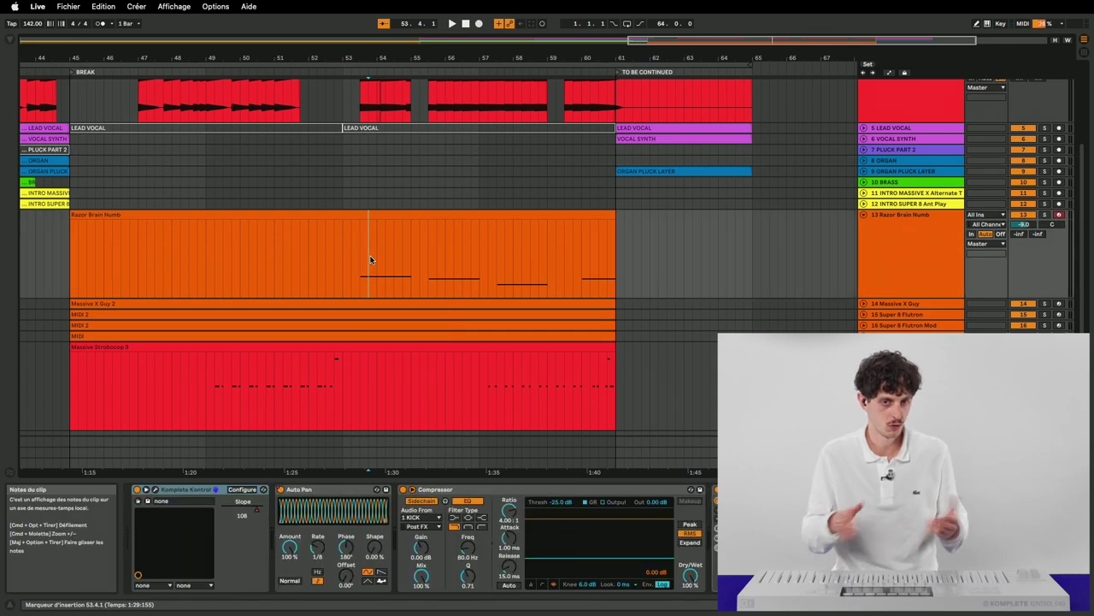
{"action": "scroll", "coordinate": [370, 260], "scroll_direction": "left", "scroll_amount": 3}
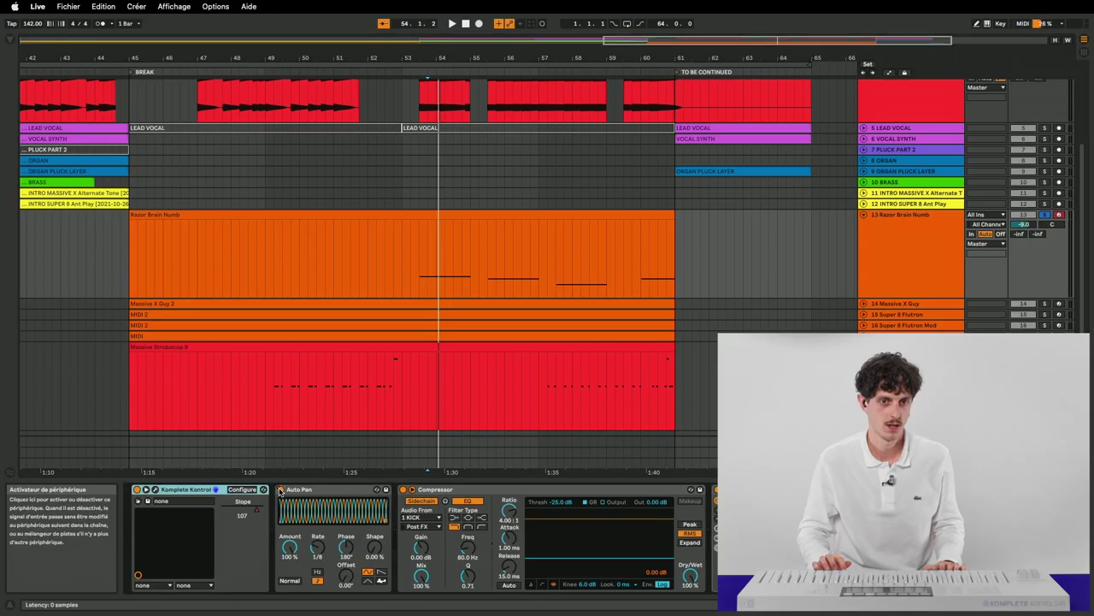
{"action": "left_click", "coordinate": [279, 490]}
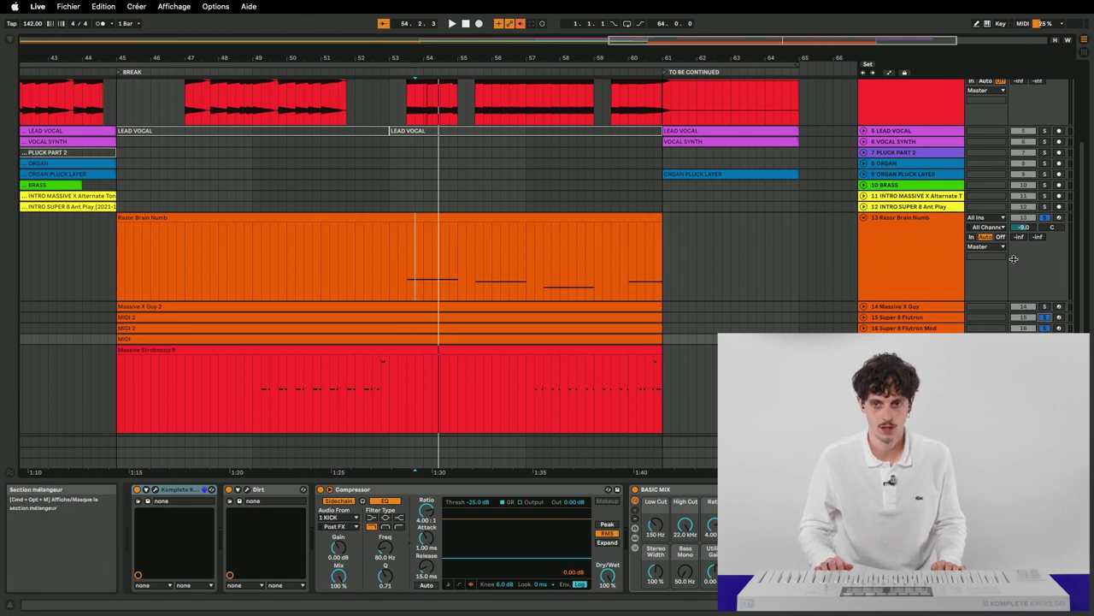
Fold the Razor Brain Numb track and move the playback start to 57.2.1 in the BREAK section
{"action": "scroll", "coordinate": [1013, 258], "scroll_direction": "up", "scroll_amount": 5}
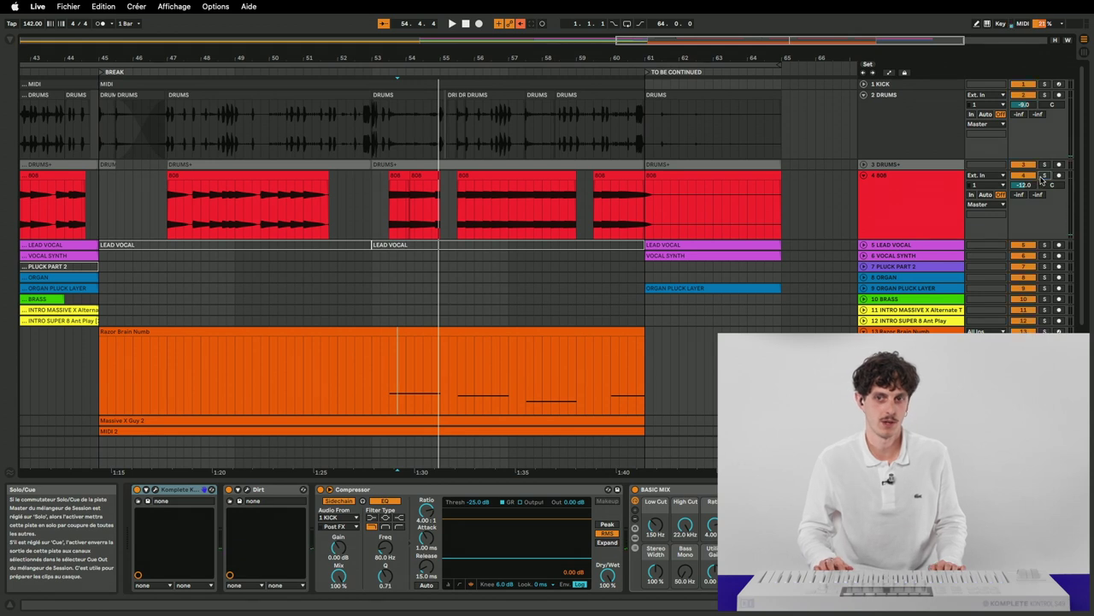
{"action": "scroll", "coordinate": [1038, 212], "scroll_direction": "down", "scroll_amount": 5}
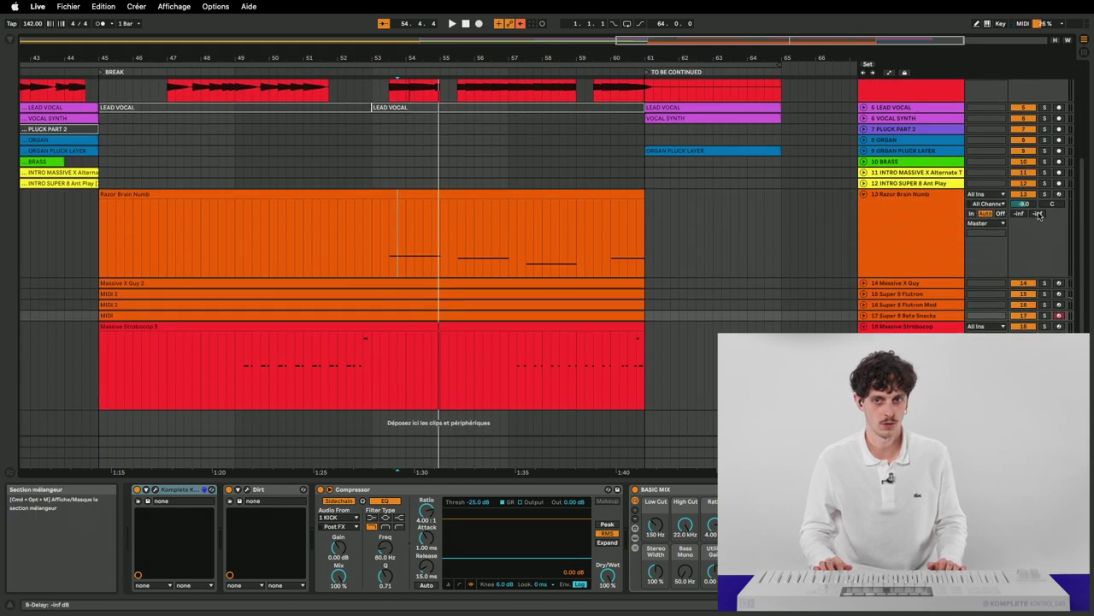
{"action": "left_click", "coordinate": [865, 195]}
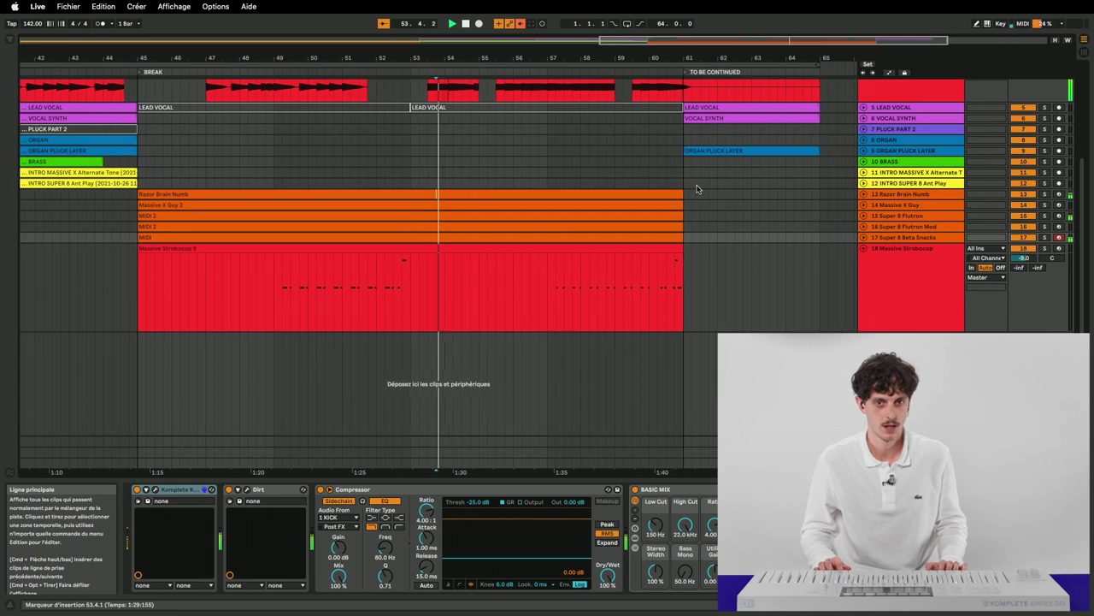
{"action": "left_click", "coordinate": [535, 151]}
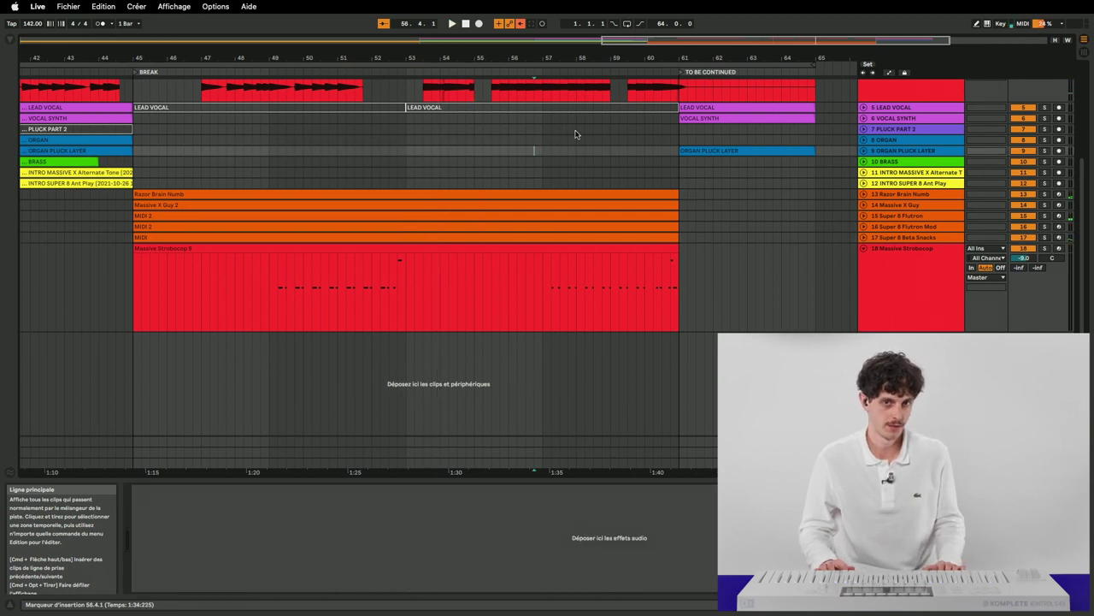
{"action": "left_click", "coordinate": [552, 141]}
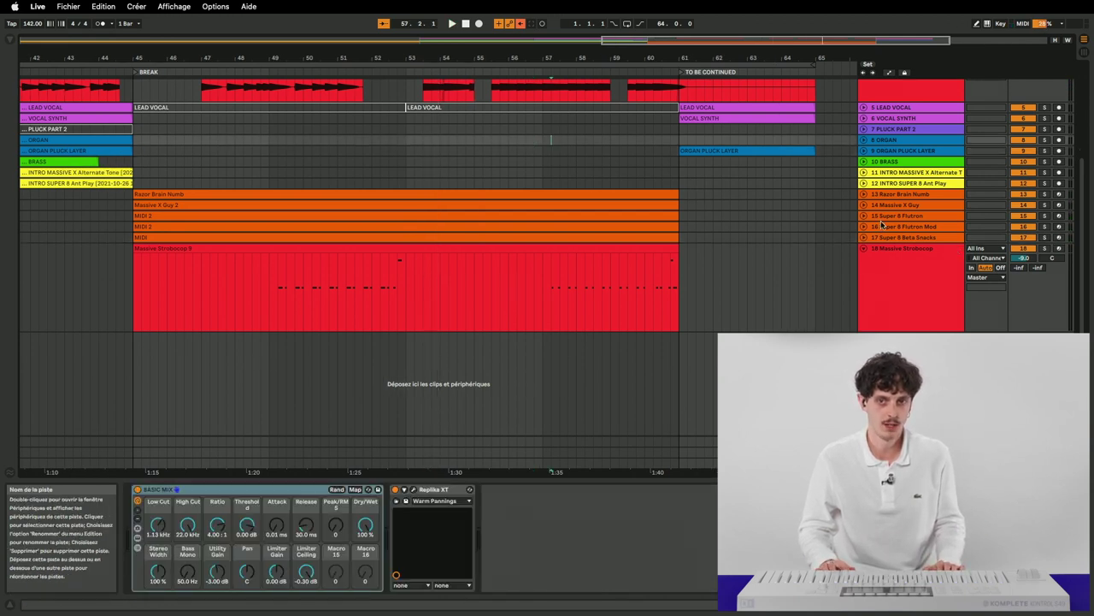
Unfold the Super 8 Flutron track and play its chords from 54.1.1 with all the active tracks
{"action": "left_click", "coordinate": [864, 216]}
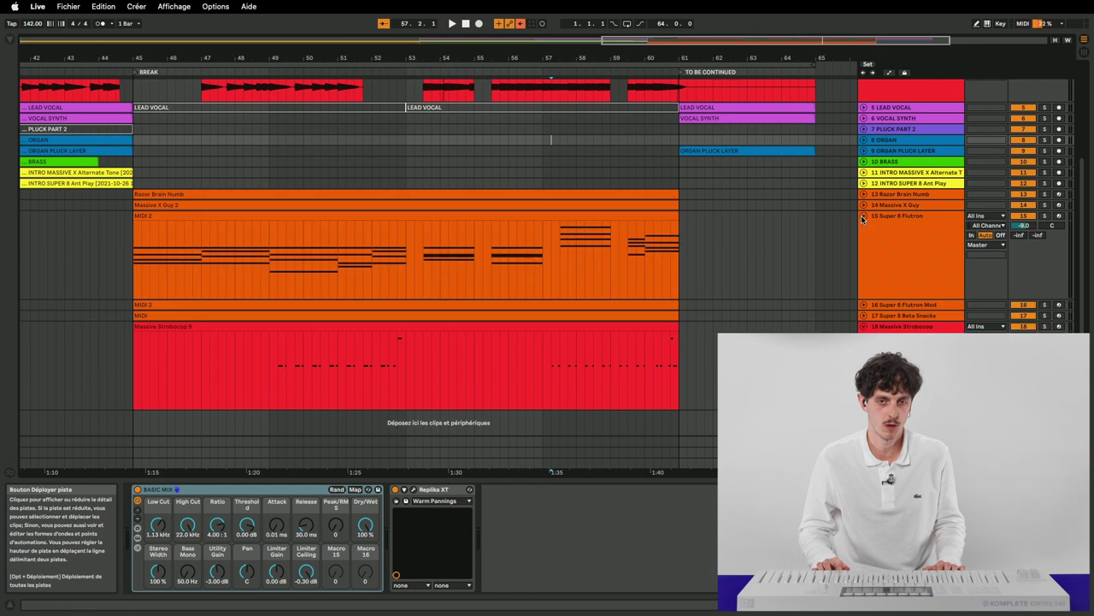
{"action": "left_click", "coordinate": [561, 255]}
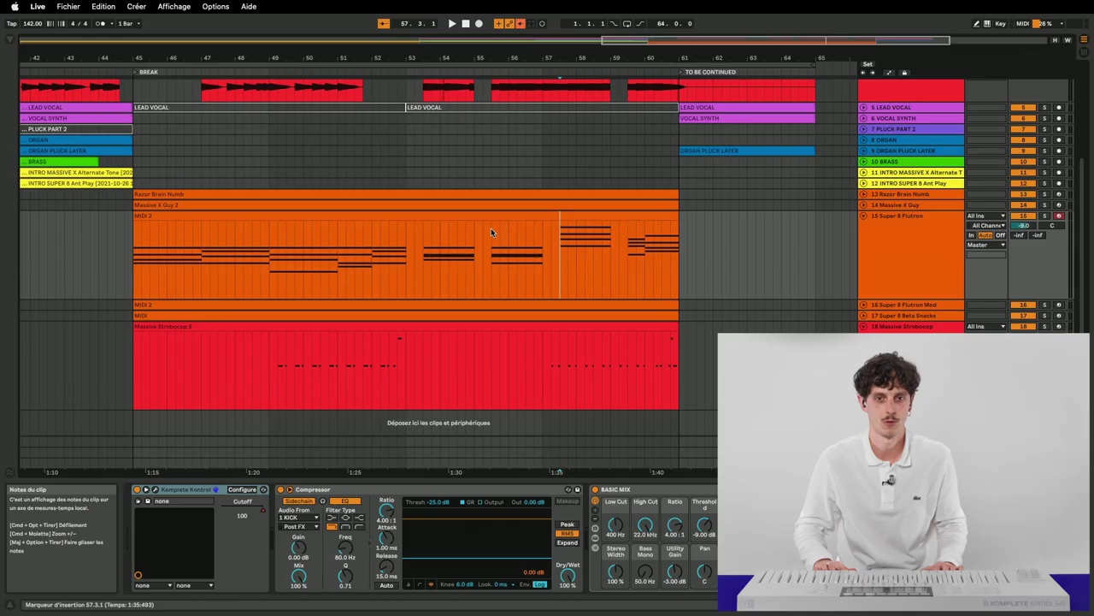
{"action": "key", "text": "space"}
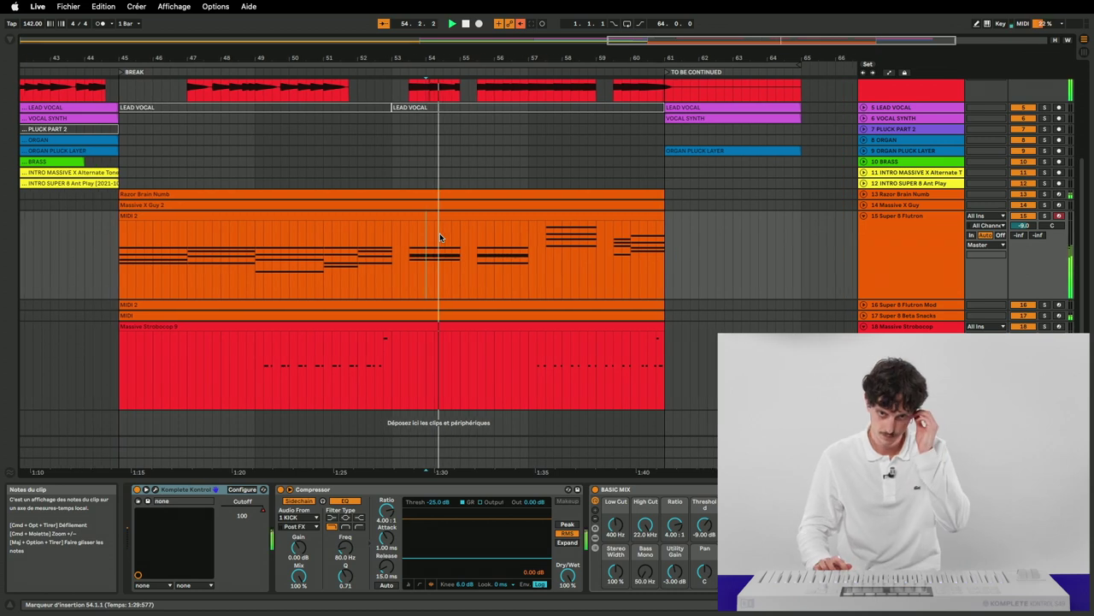
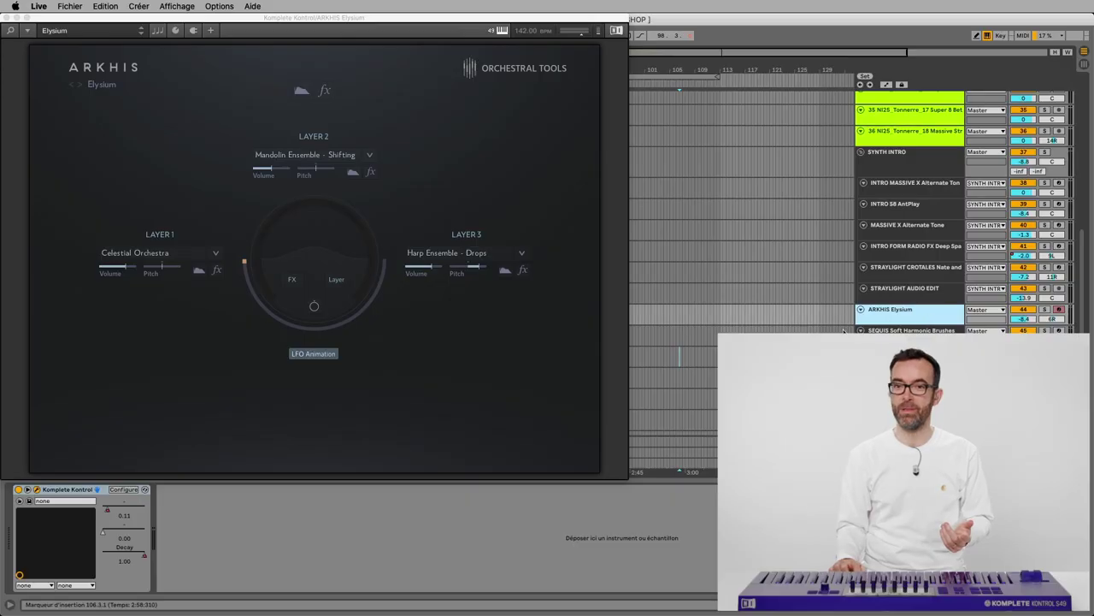
Check the SEQUIS Soft Harmonic Brushes and ARKHIS Elysium tracks with their instruments and close the plug-in window
{"action": "left_click", "coordinate": [911, 330]}
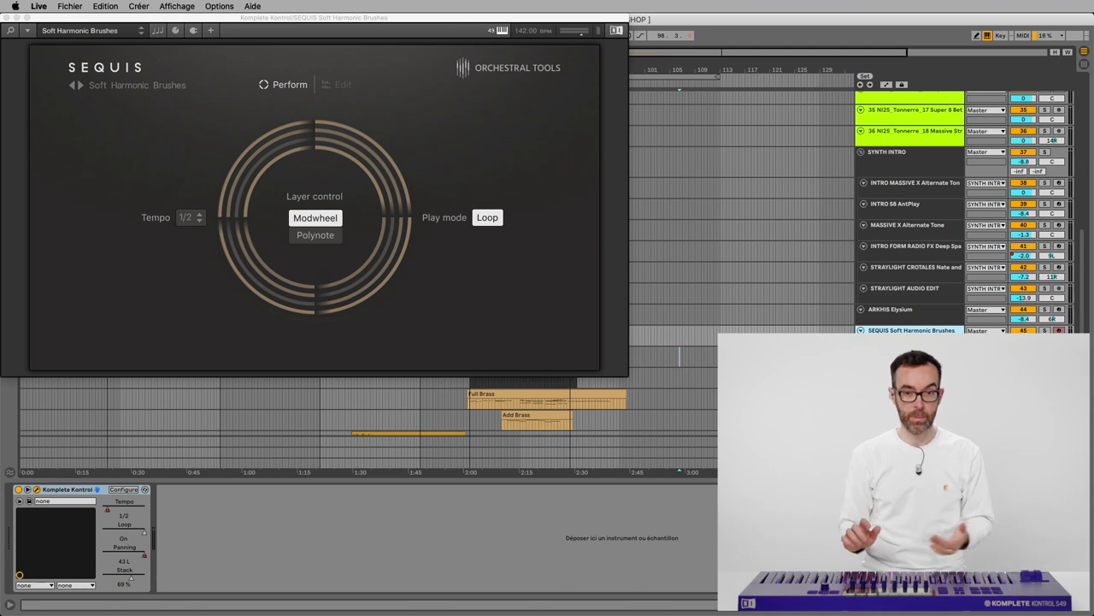
{"action": "left_click", "coordinate": [907, 309]}
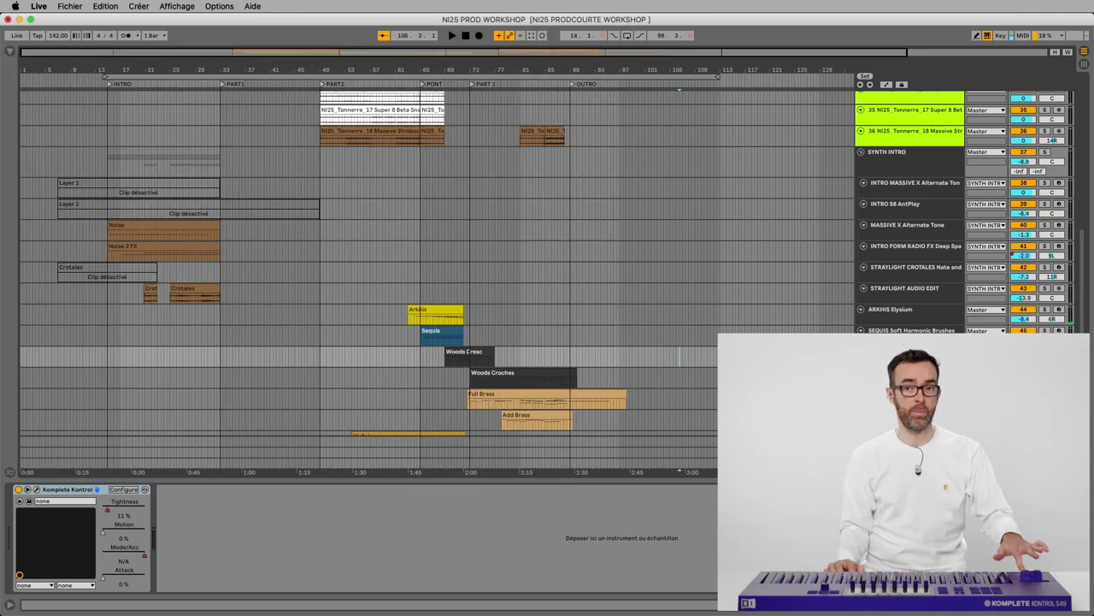
{"action": "left_click", "coordinate": [910, 330]}
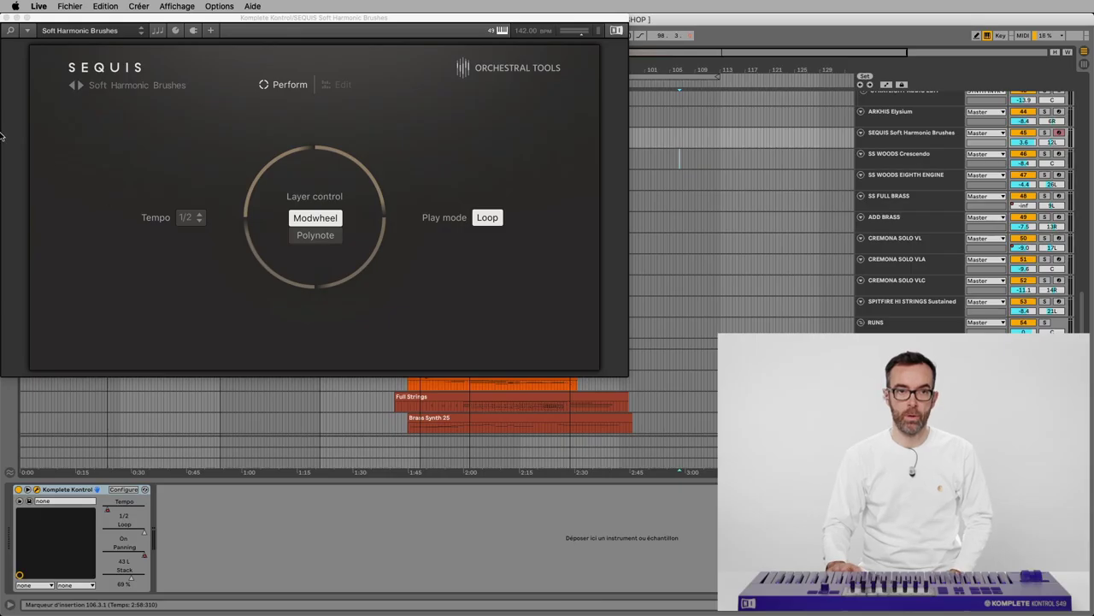
{"action": "left_click", "coordinate": [7, 18]}
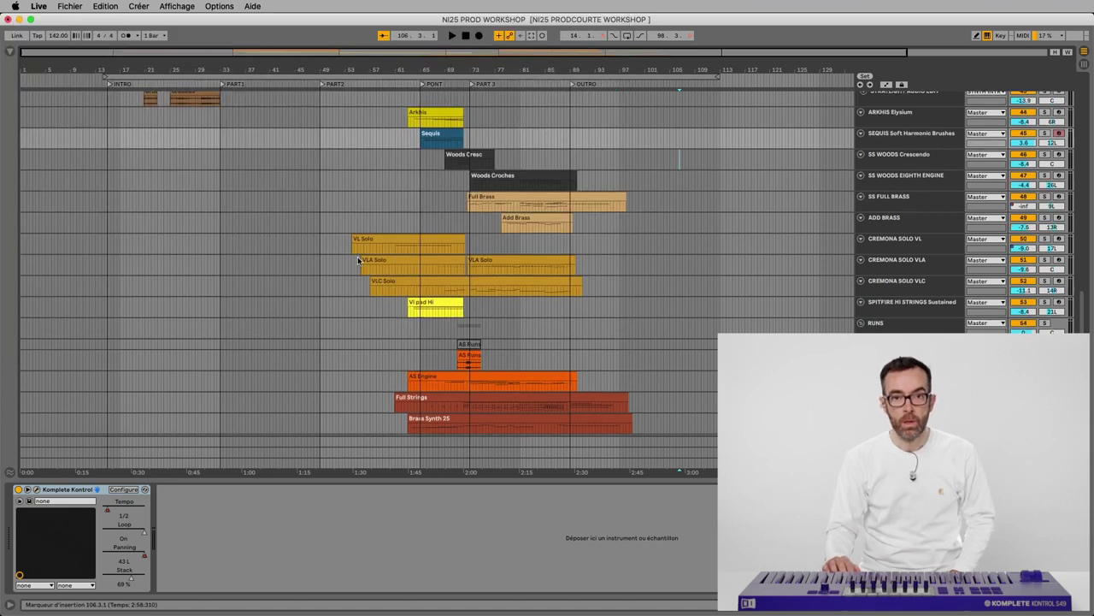
Open the Guarneri Violin Multi Mic instrument on the CREMONA SOLO VL track and move its window so the interface is fully visible
{"action": "scroll", "coordinate": [357, 256], "scroll_direction": "up", "scroll_amount": 3}
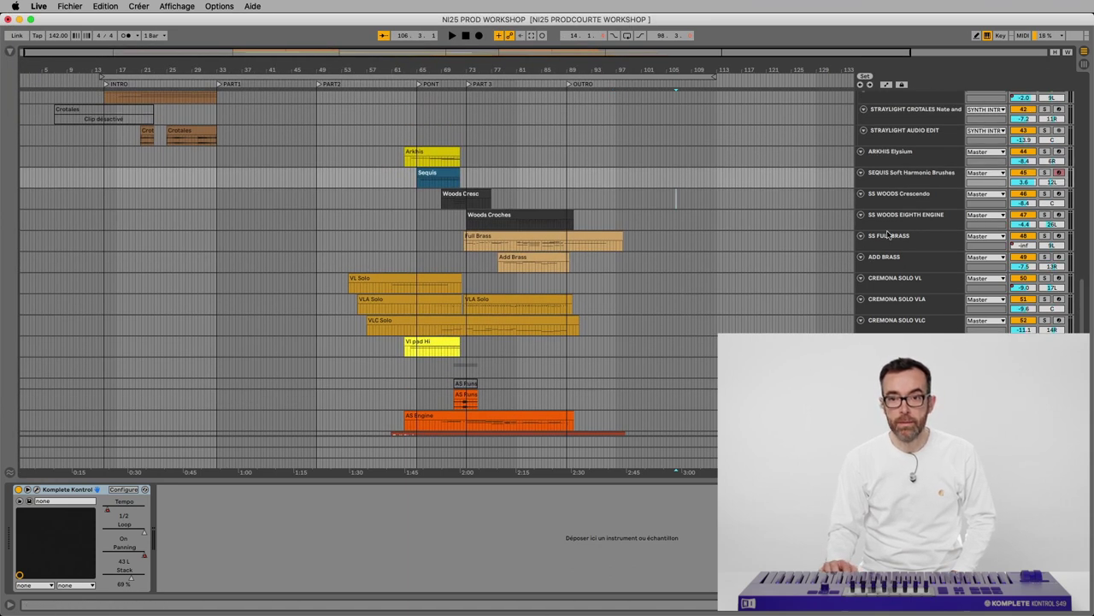
{"action": "left_click", "coordinate": [933, 282]}
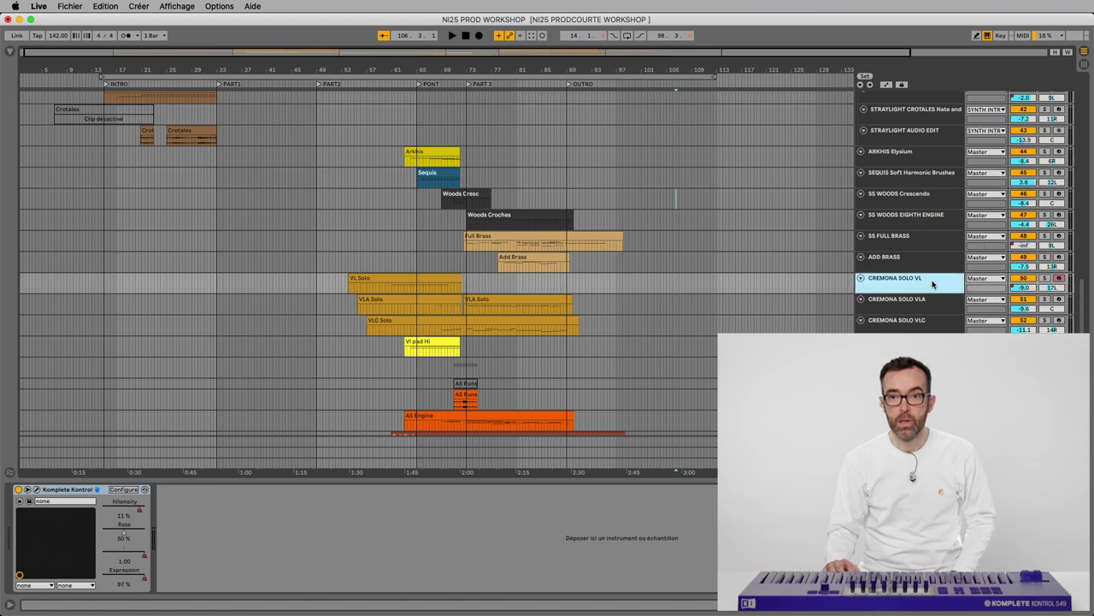
{"action": "left_click", "coordinate": [36, 490]}
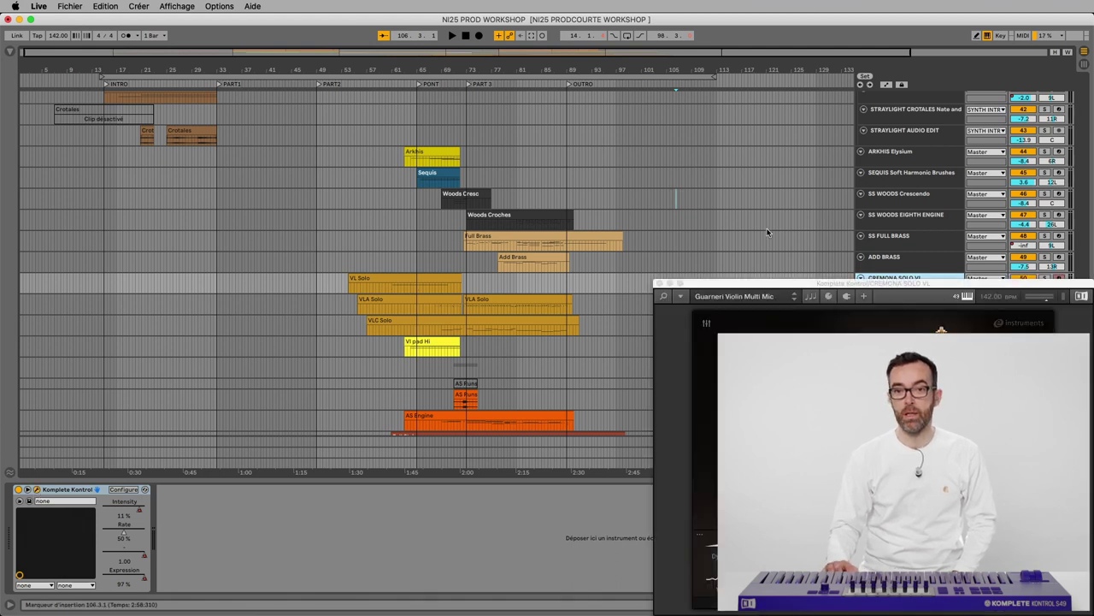
{"action": "left_click_drag", "start_coordinate": [732, 288], "coordinate": [82, 4]}
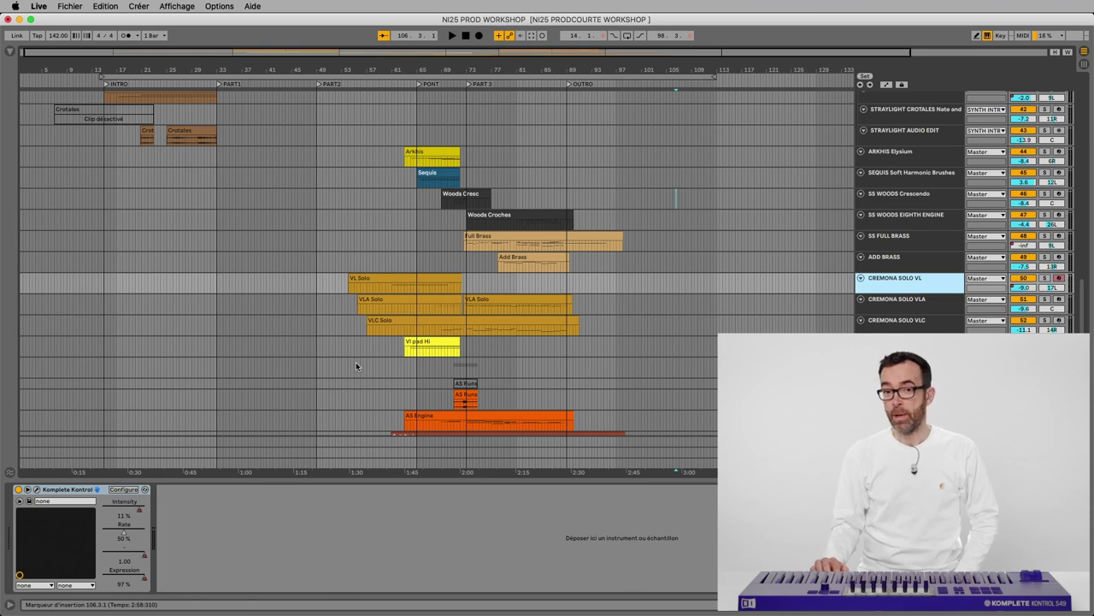
Play the soloed AS Runs audio clip from 71.1.1
{"action": "scroll", "coordinate": [357, 366], "scroll_direction": "down", "scroll_amount": 3}
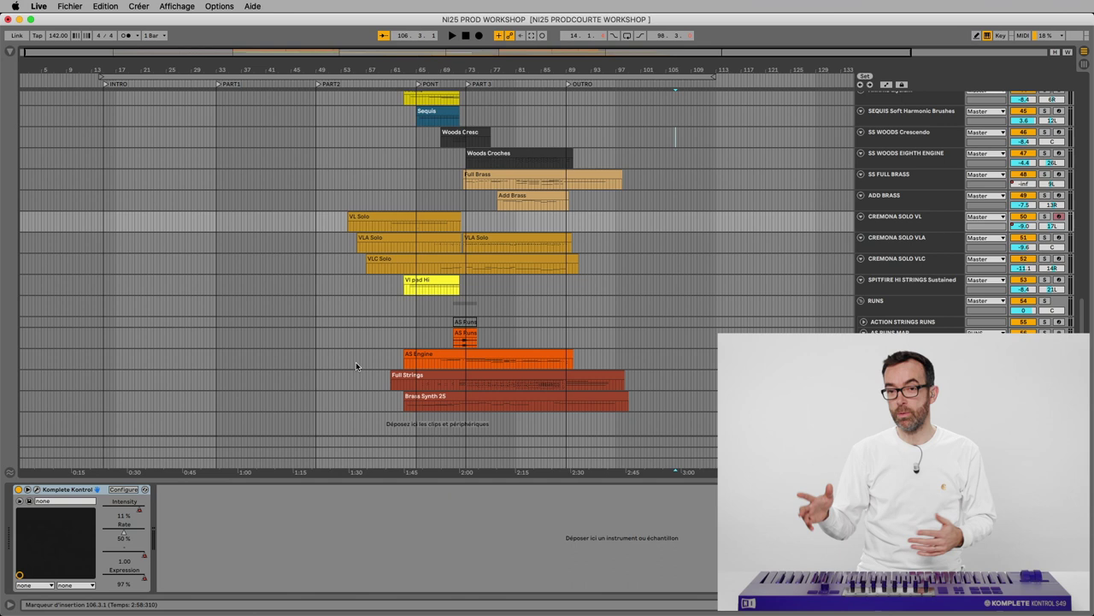
{"action": "left_click", "coordinate": [507, 398]}
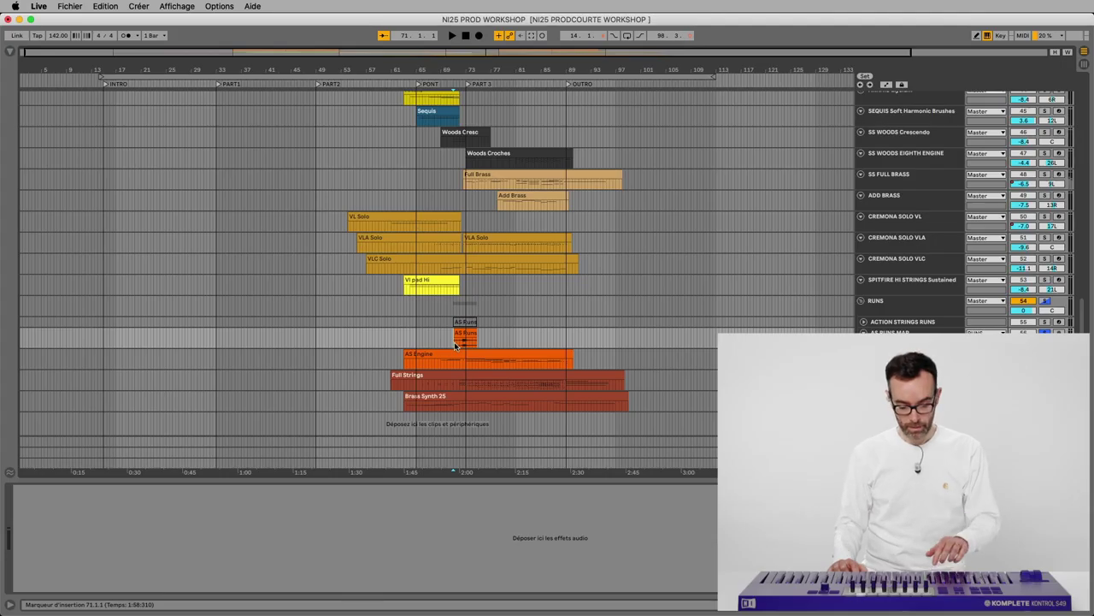
{"action": "key", "text": "space"}
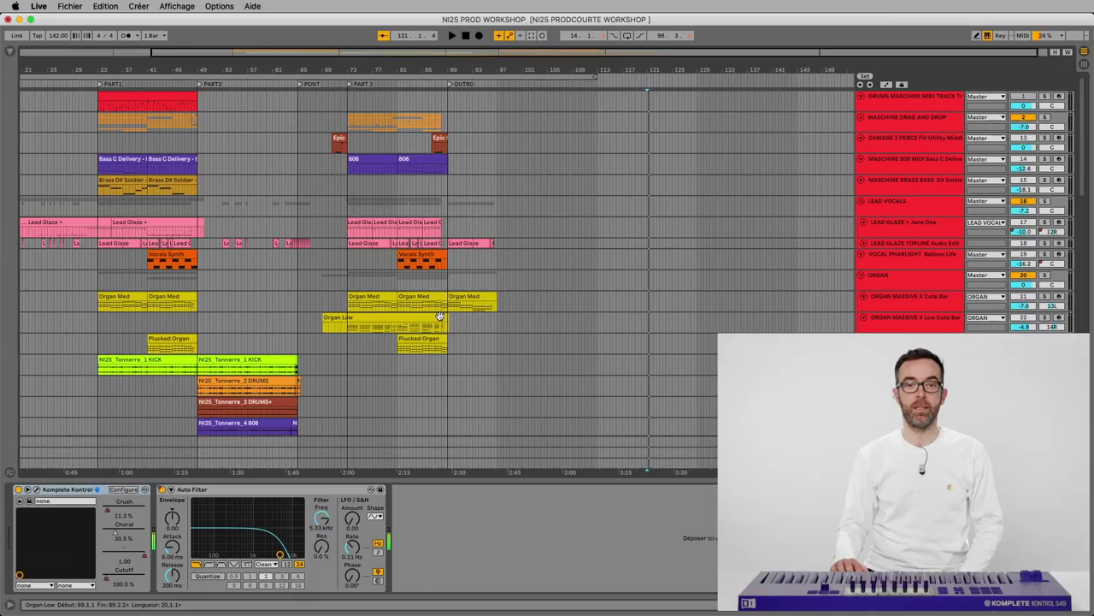
Look over the NI25_Tonnerre stem tracks in the arrangement
{"action": "scroll", "coordinate": [439, 315], "scroll_direction": "down", "scroll_amount": 10}
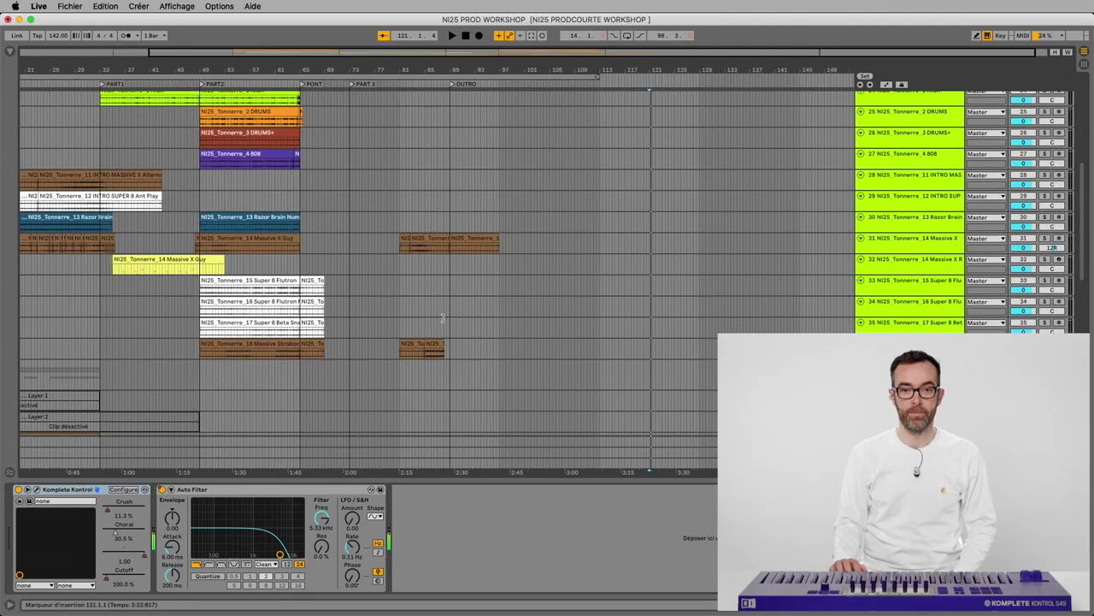